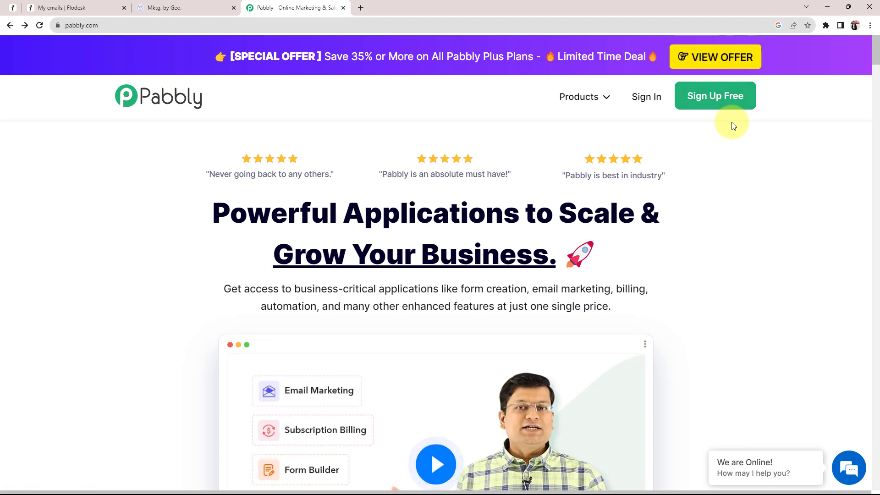
Sign in to Pabbly and access the Pabbly Connect app.
{"action": "left_click", "coordinate": [649, 96]}
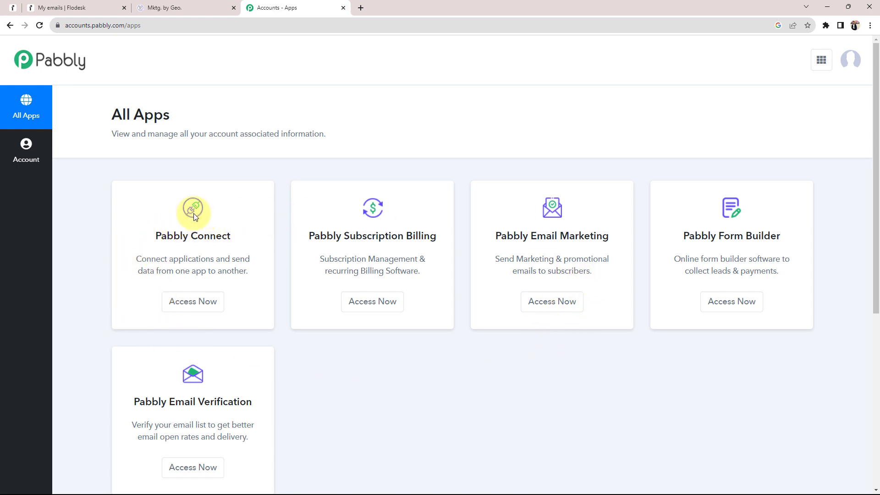
{"action": "left_click_drag", "start_coordinate": [159, 236], "coordinate": [236, 232]}
{"action": "left_click", "coordinate": [222, 247]}
{"action": "left_click", "coordinate": [202, 302]}
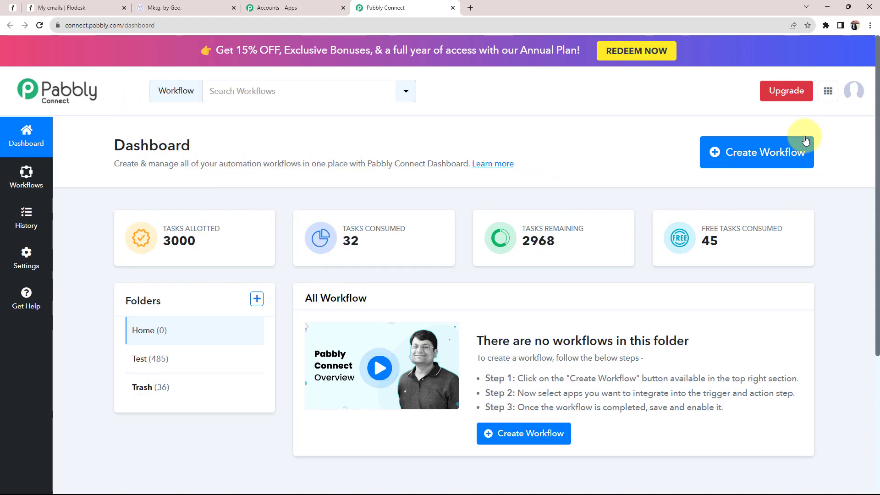
Create a workflow named "Add New Flodesk Subscriber to GoHighLevel CRM as Contact" and collapse its trigger step.
{"action": "left_click", "coordinate": [745, 158]}
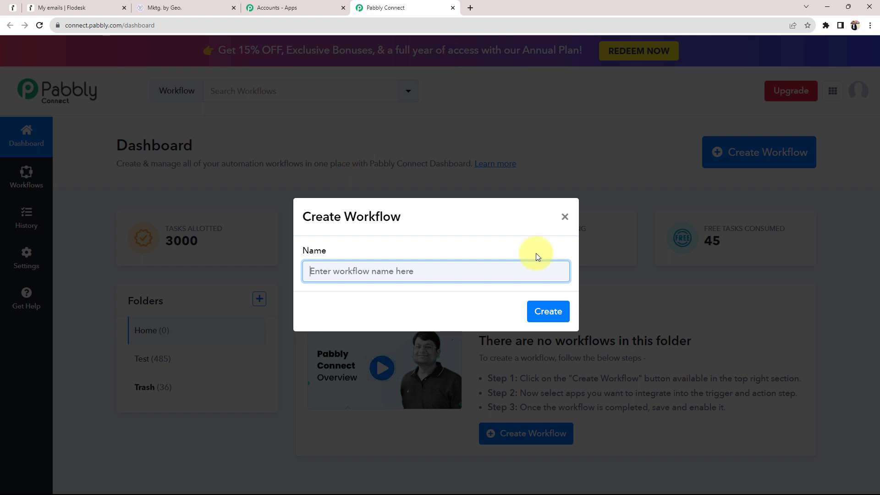
{"action": "type", "text": "Add New Flodesk Subscriber to GoHighLevel CRM as Contact"}
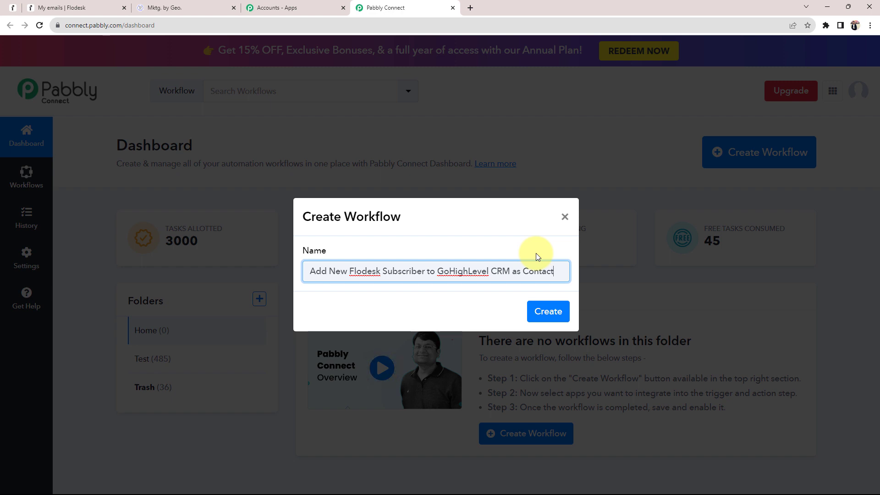
{"action": "left_click", "coordinate": [536, 310]}
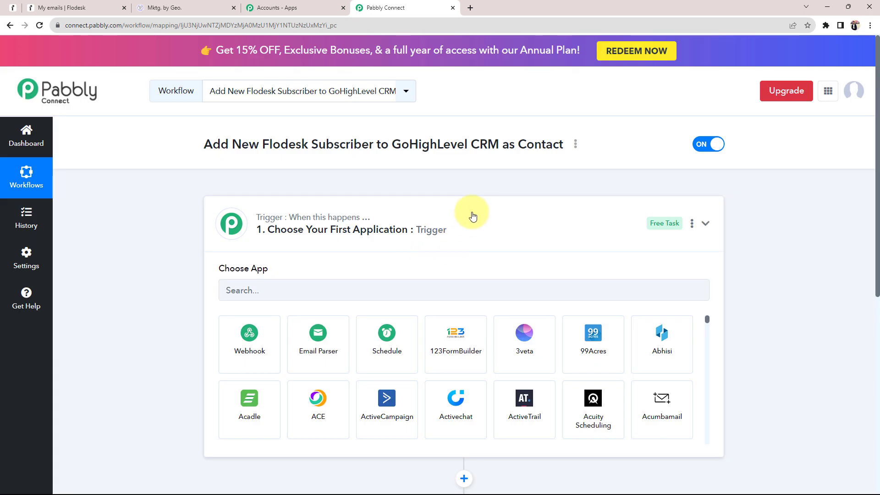
{"action": "left_click", "coordinate": [471, 212]}
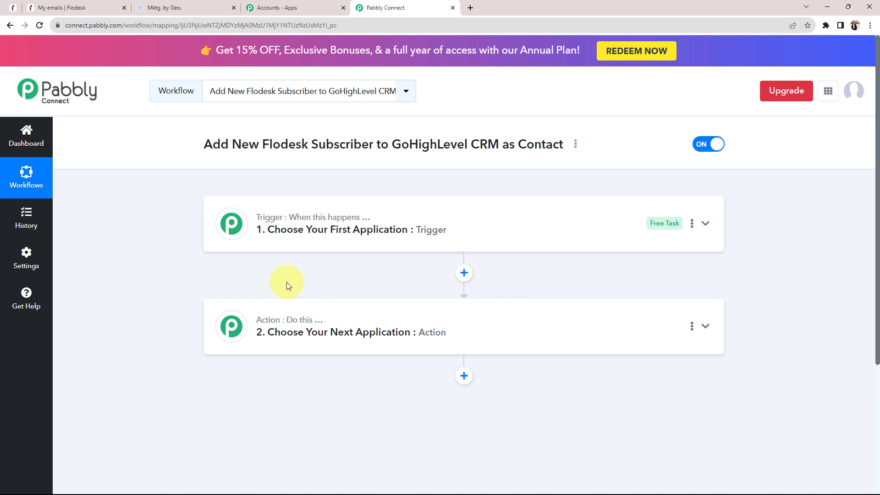
View the Flodesk emails page and the GoHighLevel dashboard, returning to the Pabbly Connect workflow.
{"action": "left_click", "coordinate": [97, 11]}
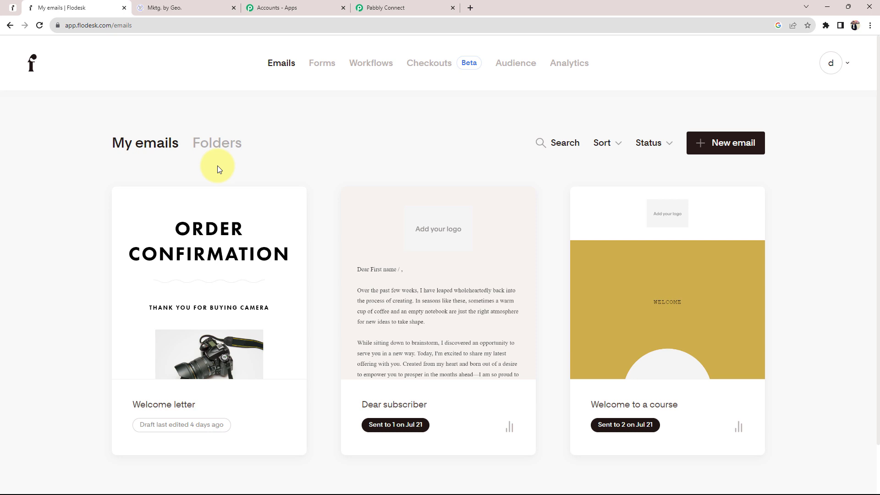
{"action": "left_click", "coordinate": [171, 8]}
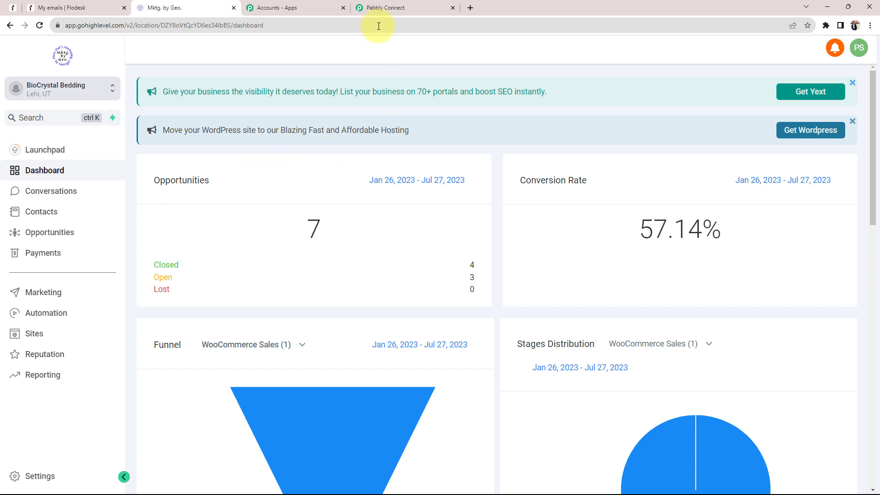
{"action": "left_click", "coordinate": [387, 8]}
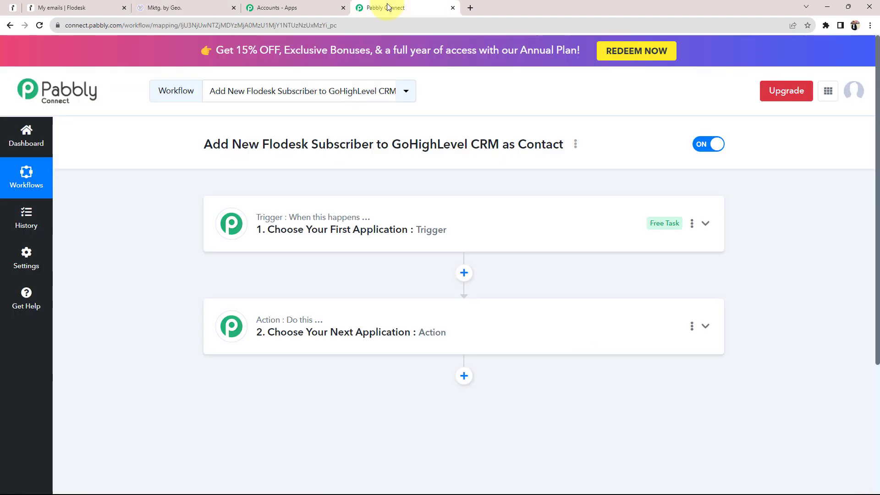
Set the workflow trigger to the Flodesk app with the Subscriber Created event.
{"action": "left_click", "coordinate": [270, 224]}
{"action": "left_click", "coordinate": [266, 291]}
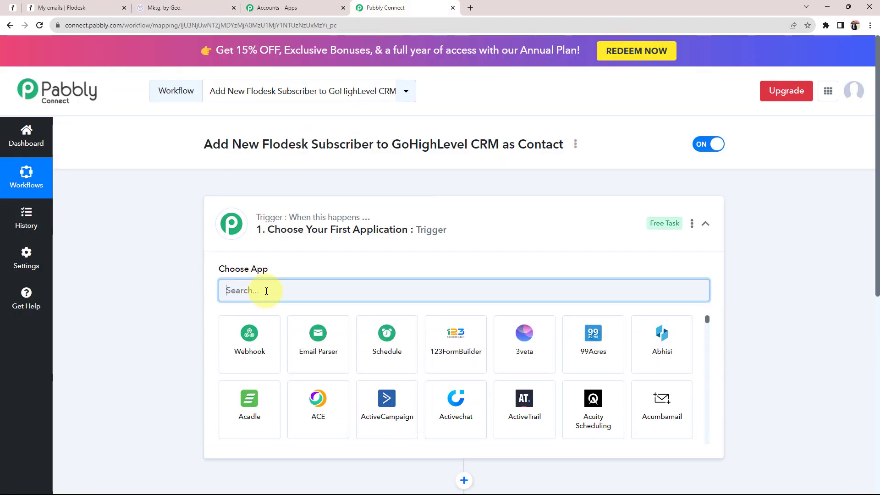
{"action": "type", "text": "flo"}
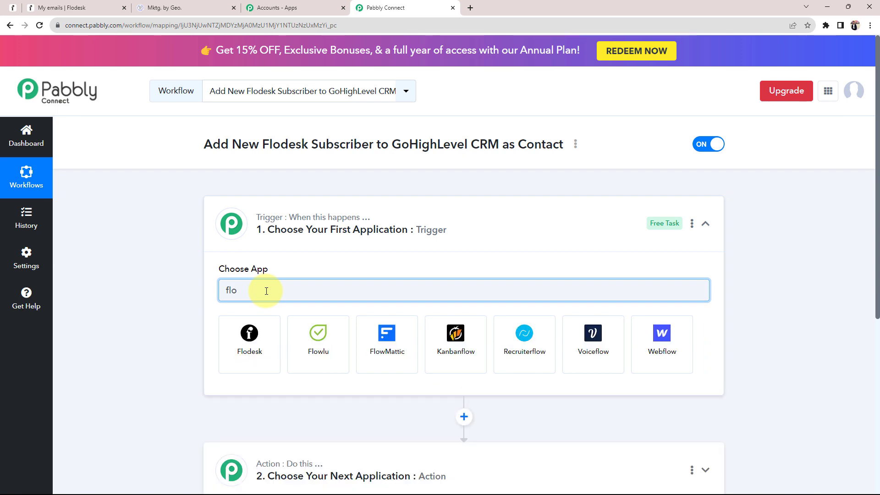
{"action": "left_click", "coordinate": [255, 330]}
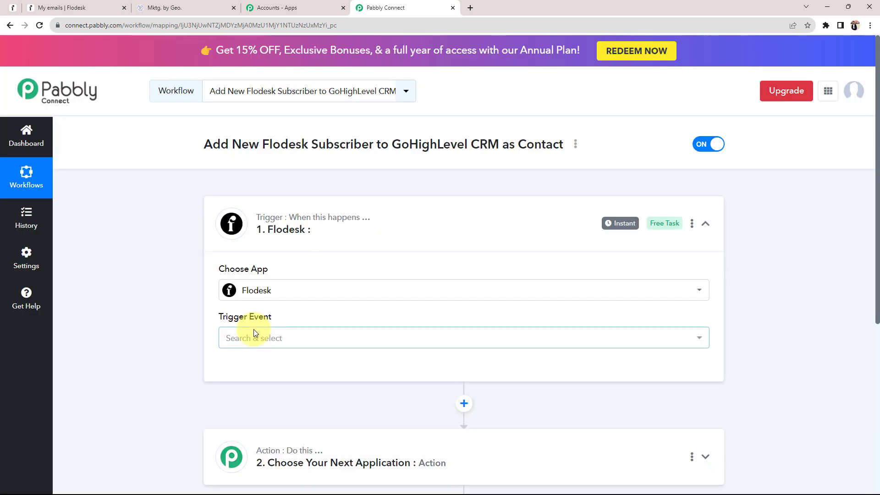
{"action": "left_click", "coordinate": [253, 331]}
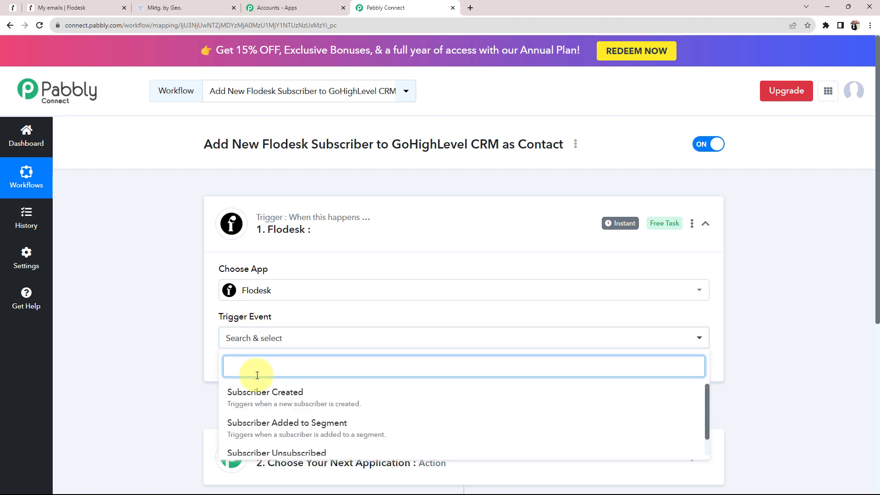
{"action": "left_click", "coordinate": [257, 393]}
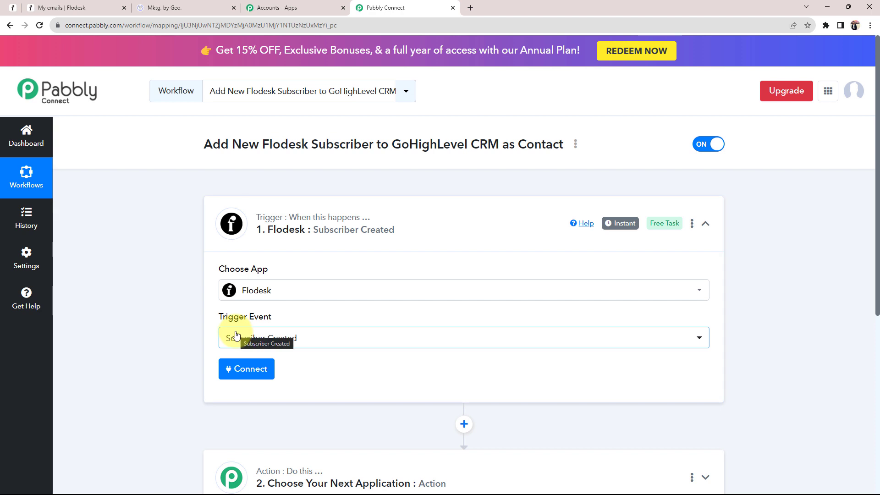
Set the workflow action to the LeadConnector V2 app with the Create or Update a Contact event.
{"action": "scroll", "coordinate": [213, 353], "scroll_direction": "down", "scroll_amount": 4}
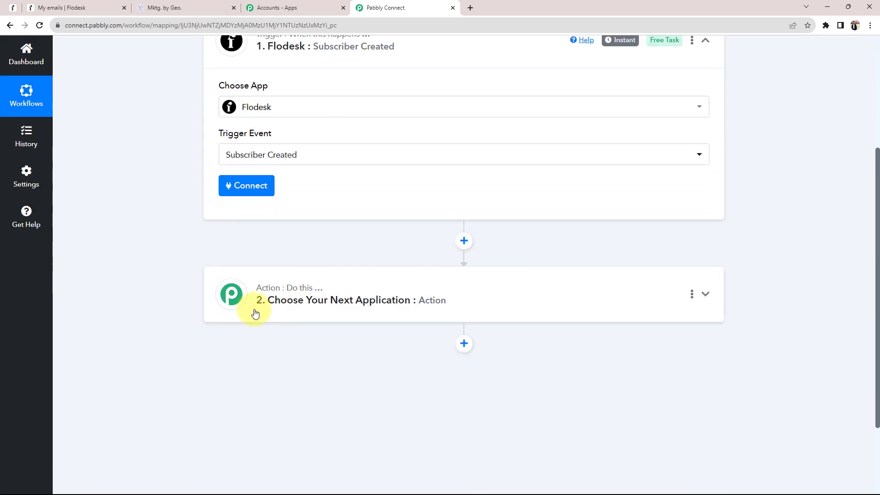
{"action": "left_click", "coordinate": [251, 308]}
{"action": "scroll", "coordinate": [162, 313], "scroll_direction": "down", "scroll_amount": 2}
{"action": "left_click", "coordinate": [253, 268]}
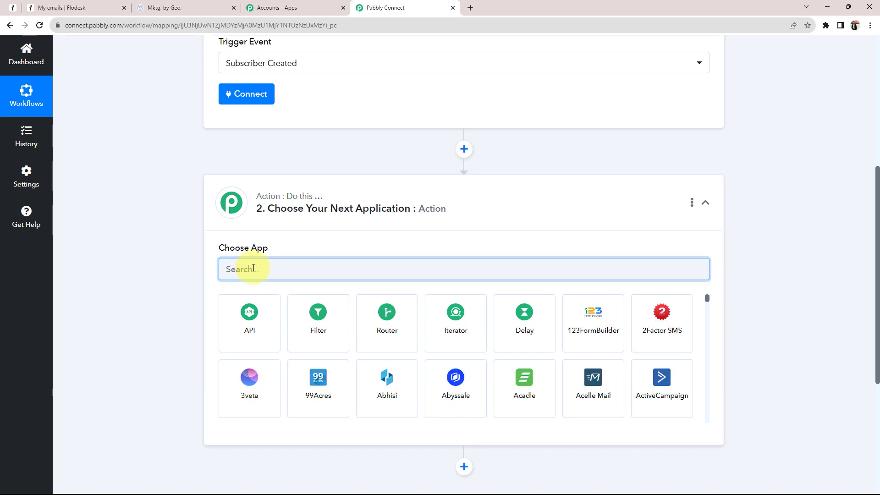
{"action": "type", "text": "lead"}
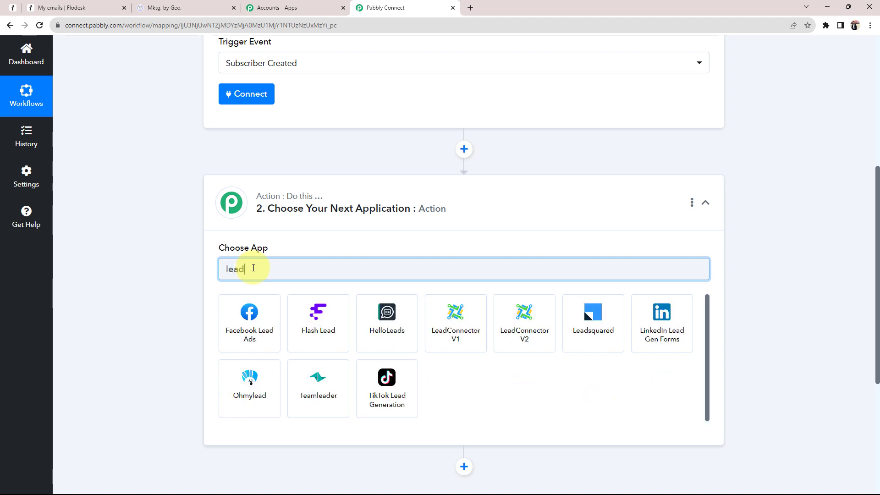
{"action": "left_click", "coordinate": [516, 338]}
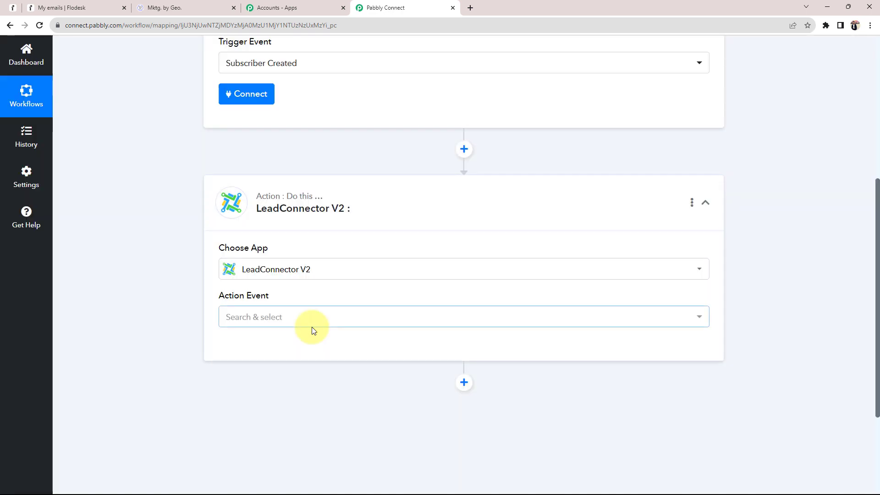
{"action": "left_click", "coordinate": [275, 323]}
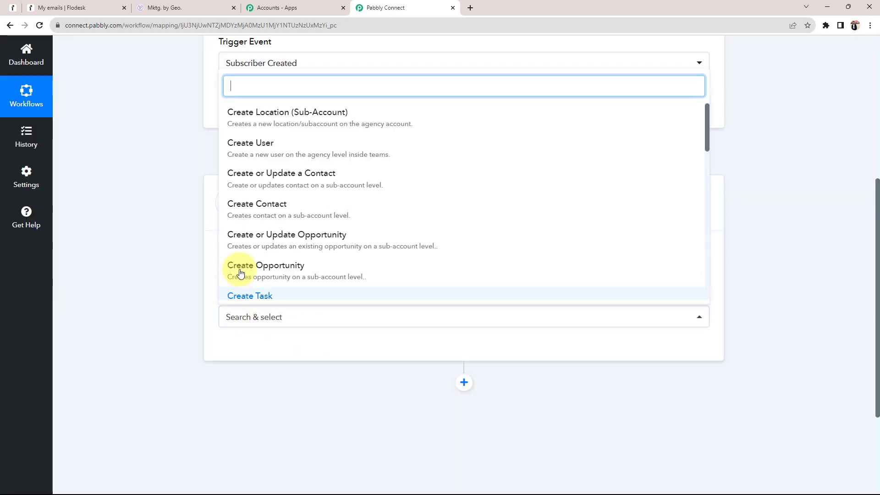
{"action": "left_click", "coordinate": [252, 177]}
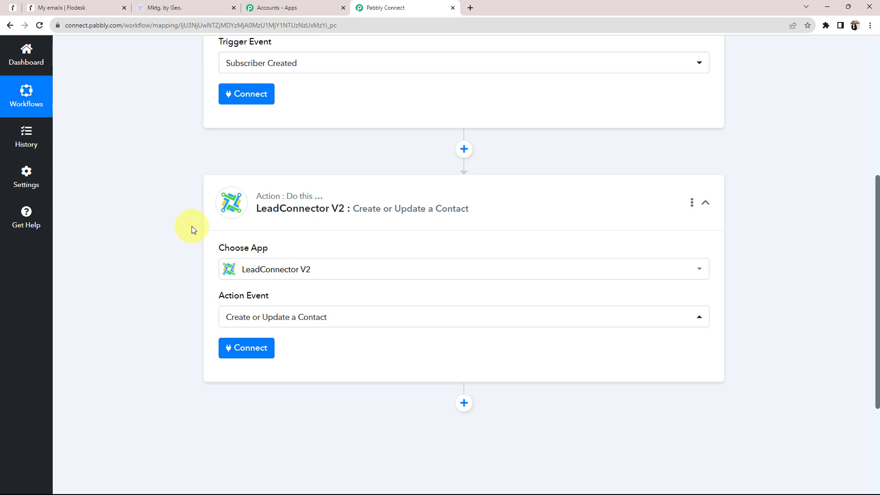
Review the trigger and action settings and collapse both workflow steps.
{"action": "scroll", "coordinate": [192, 227], "scroll_direction": "up", "scroll_amount": 4}
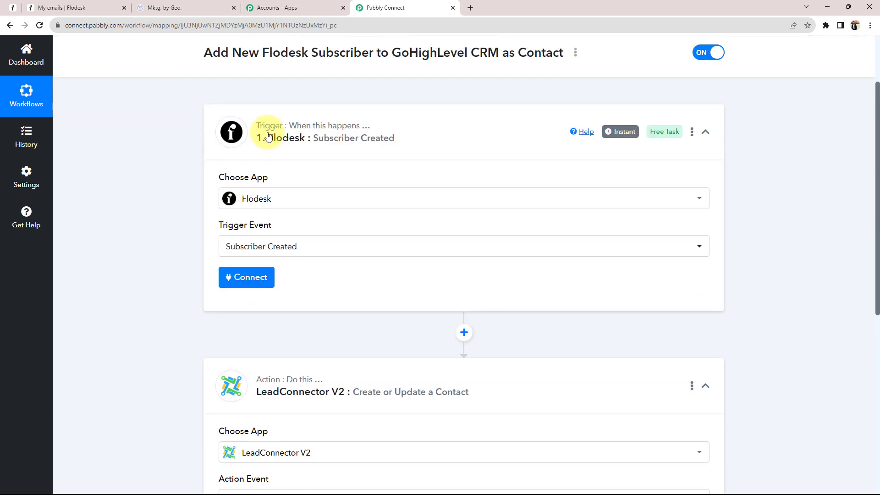
{"action": "scroll", "coordinate": [198, 279], "scroll_direction": "down", "scroll_amount": 1}
{"action": "scroll", "coordinate": [198, 279], "scroll_direction": "down", "scroll_amount": 1}
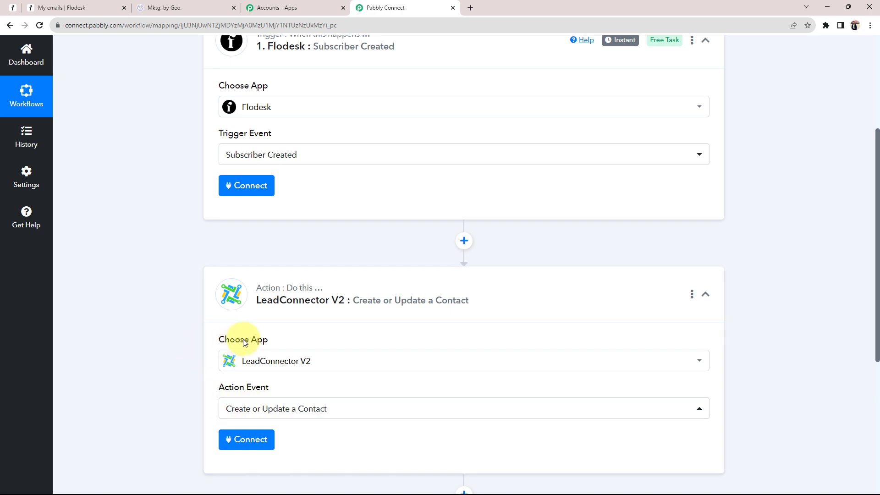
{"action": "left_click", "coordinate": [367, 295]}
{"action": "scroll", "coordinate": [365, 295], "scroll_direction": "up", "scroll_amount": 5}
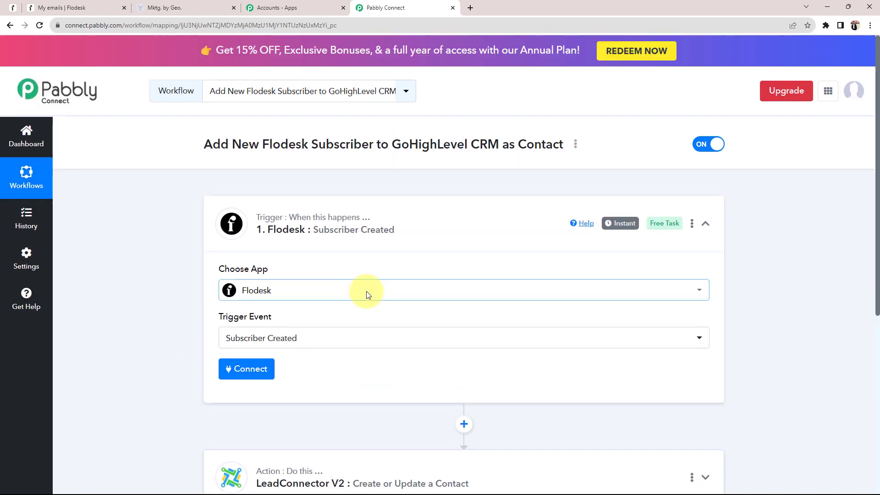
{"action": "left_click", "coordinate": [433, 228]}
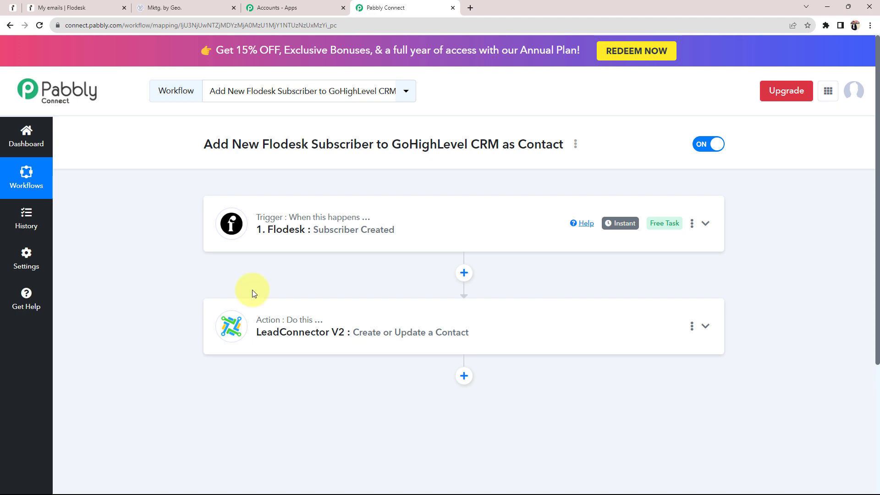
Expand the Flodesk trigger step and open its account connection settings.
{"action": "left_click", "coordinate": [282, 248]}
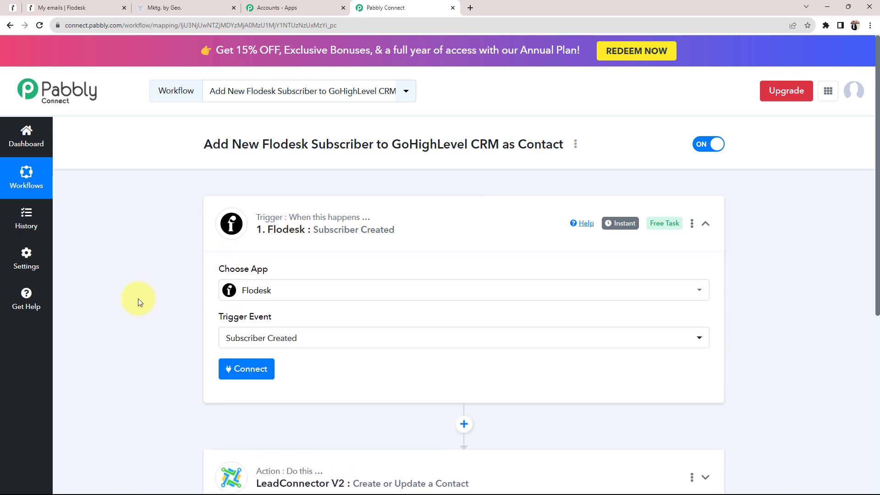
{"action": "scroll", "coordinate": [134, 298], "scroll_direction": "down", "scroll_amount": 1}
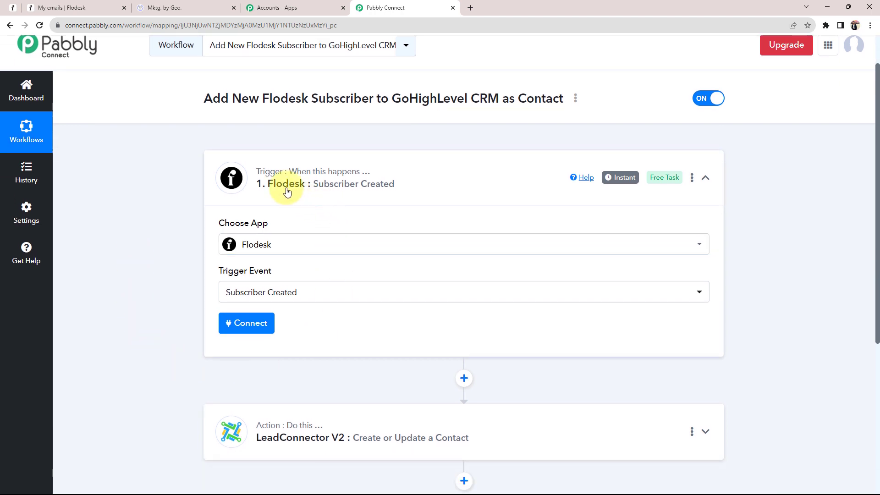
{"action": "left_click", "coordinate": [239, 322]}
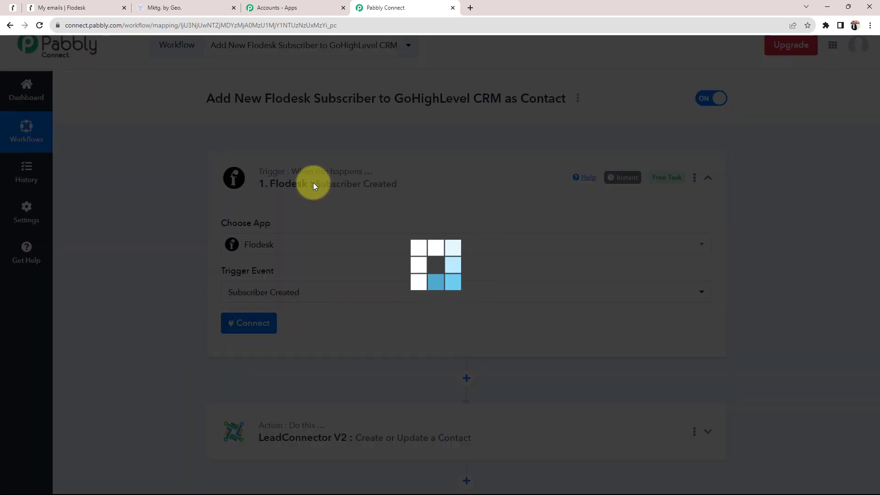
Examine the forms and the audience's subscriber list in Flodesk, returning to the Pabbly Connect workflow.
{"action": "left_click", "coordinate": [84, 5]}
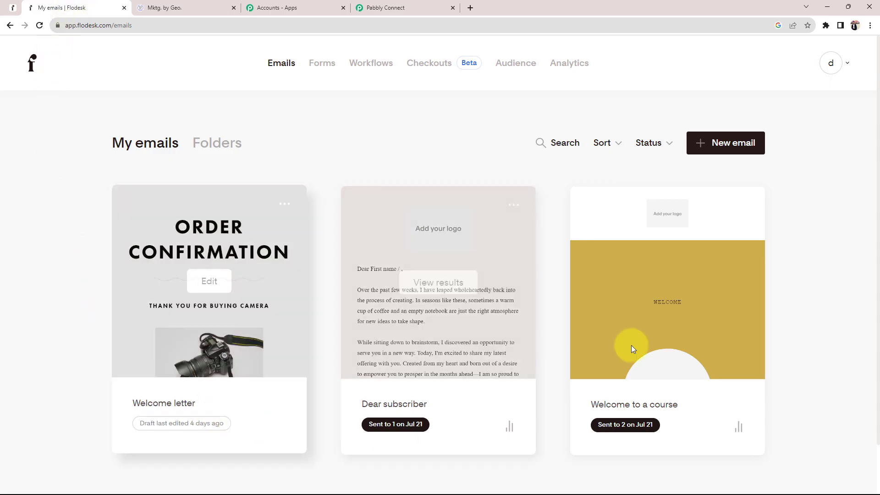
{"action": "left_click", "coordinate": [321, 63]}
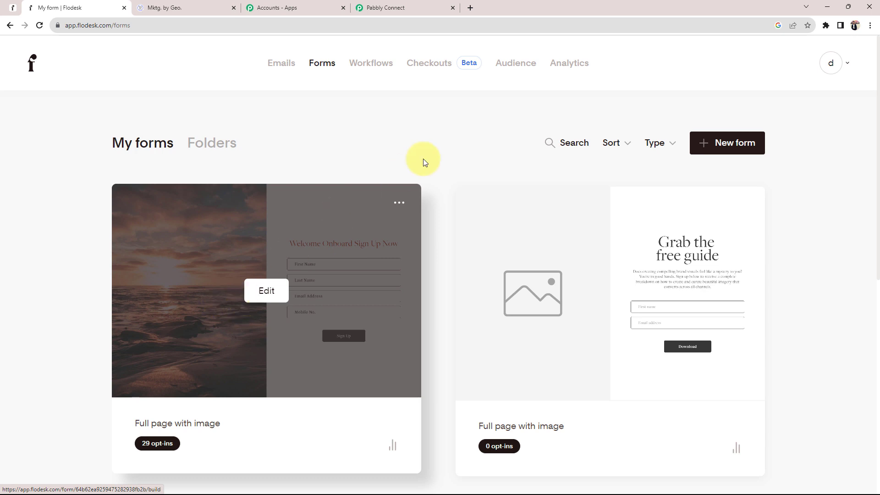
{"action": "left_click", "coordinate": [513, 69]}
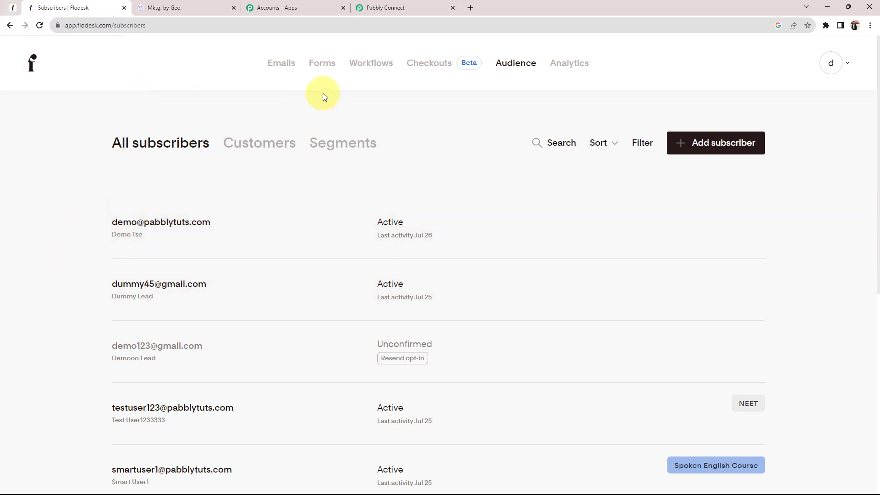
{"action": "left_click", "coordinate": [382, 13]}
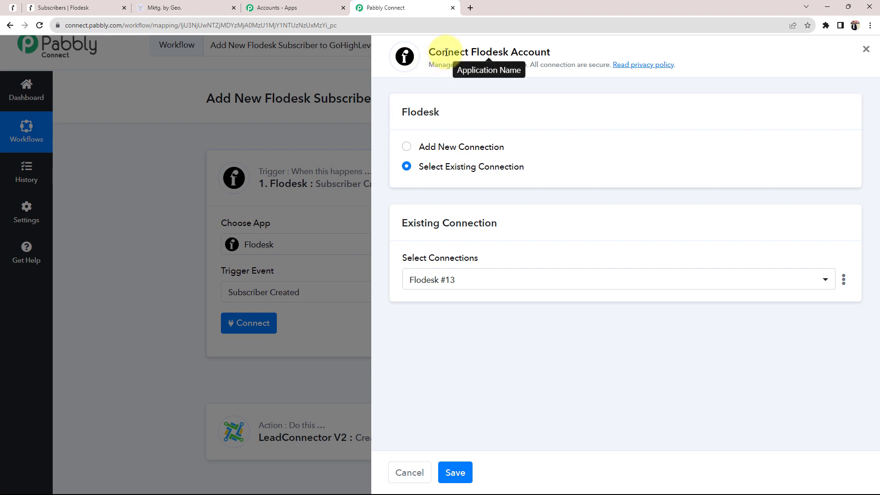
Add a new Flodesk connection to the trigger, signing in and allowing Pabbly access to the Flodesk account.
{"action": "left_click_drag", "start_coordinate": [448, 52], "coordinate": [556, 53]}
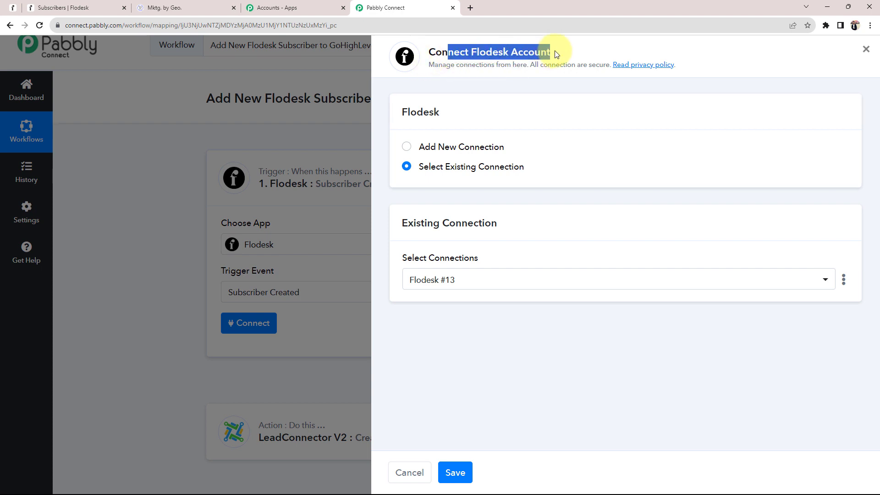
{"action": "left_click", "coordinate": [407, 147]}
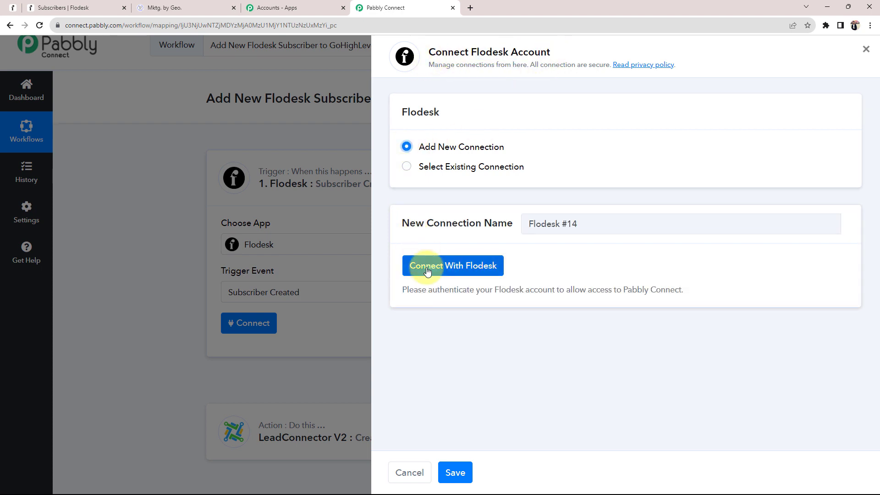
{"action": "left_click", "coordinate": [427, 271]}
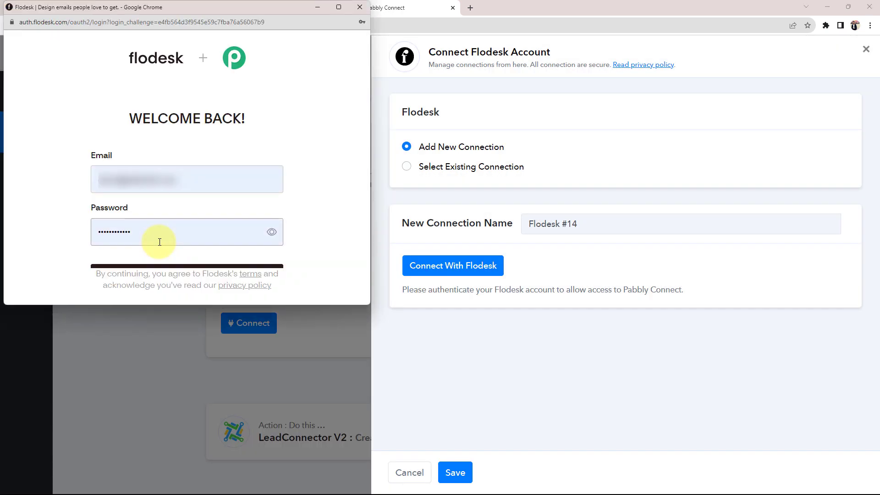
{"action": "left_click", "coordinate": [168, 266]}
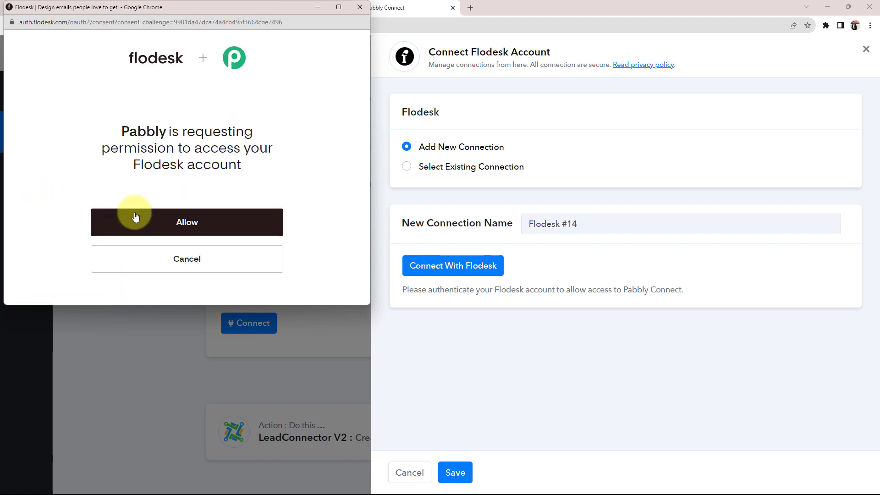
{"action": "left_click", "coordinate": [158, 222]}
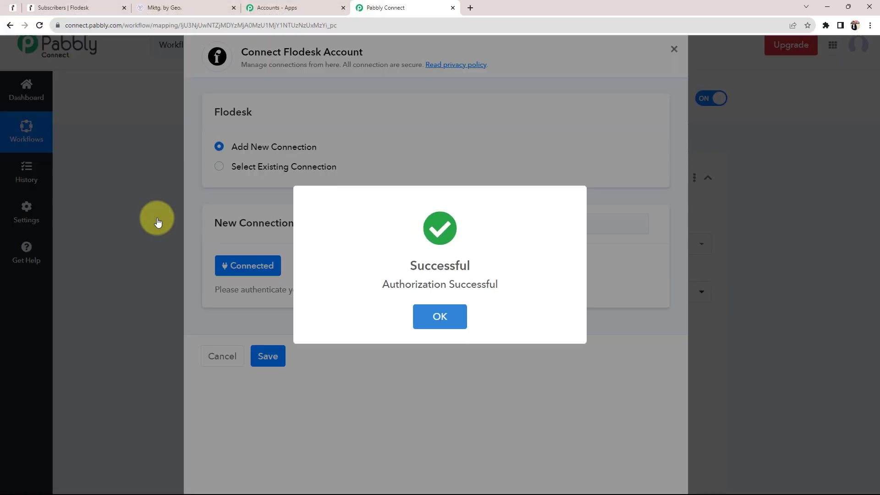
Name the trigger's webhook GoHighLevel Integration, then save it and send a test request.
{"action": "scroll", "coordinate": [156, 221], "scroll_direction": "down", "scroll_amount": 2}
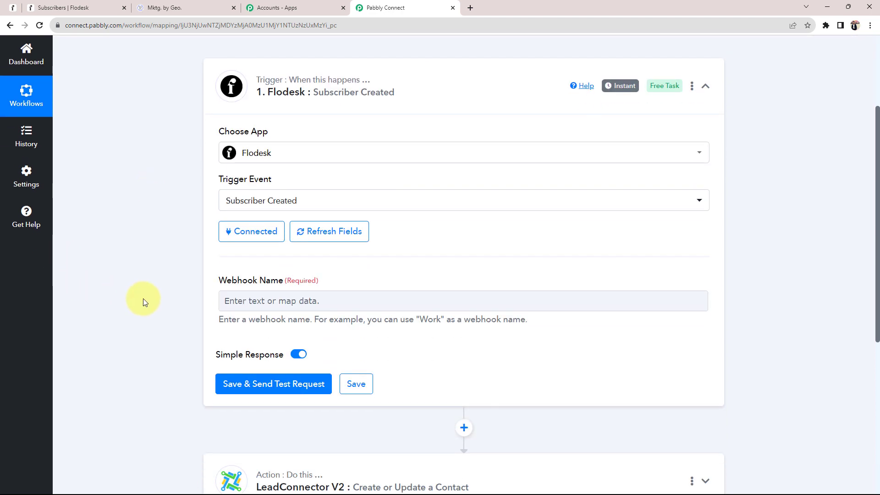
{"action": "left_click", "coordinate": [250, 305]}
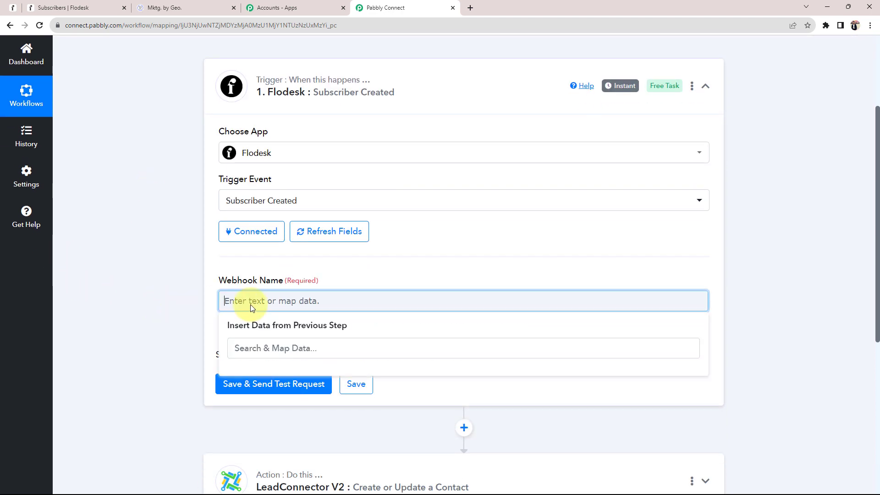
{"action": "type", "text": "GoHighLevel Integration"}
{"action": "left_click", "coordinate": [168, 320]}
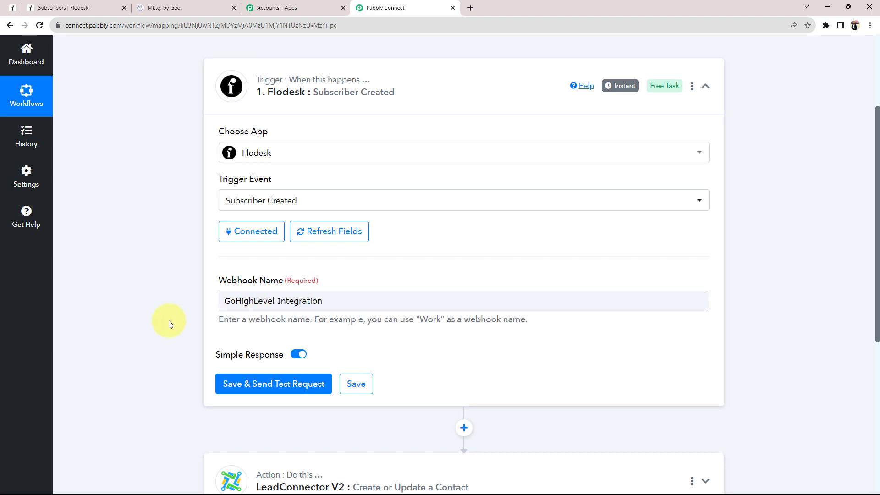
{"action": "left_click", "coordinate": [248, 391]}
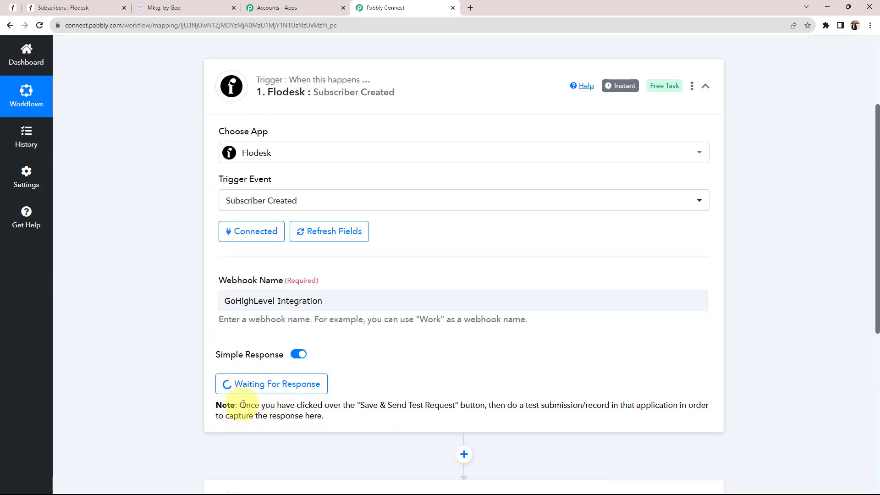
{"action": "left_click_drag", "start_coordinate": [360, 407], "coordinate": [455, 406]}
{"action": "left_click_drag", "start_coordinate": [526, 405], "coordinate": [599, 406]}
{"action": "left_click", "coordinate": [554, 382]}
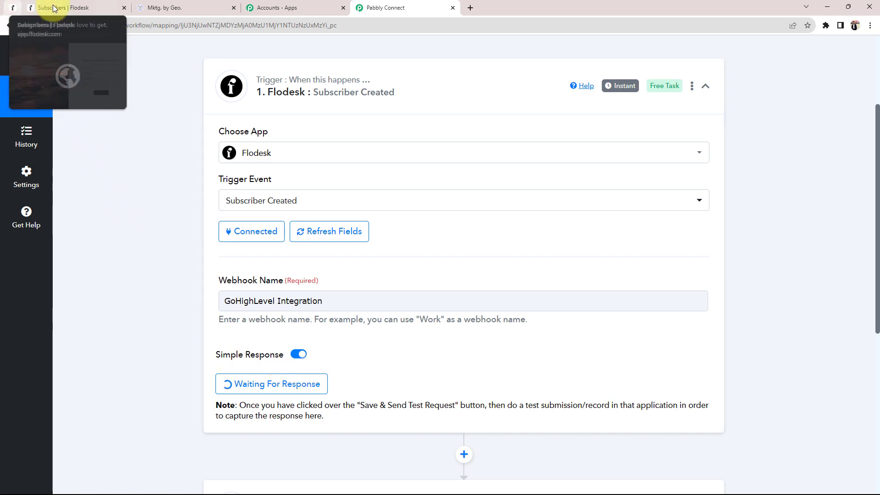
Switch to Flodesk and display the share page link of the Welcome Onboard Sign Up Now form.
{"action": "left_click", "coordinate": [75, 8]}
{"action": "left_click", "coordinate": [13, 10]}
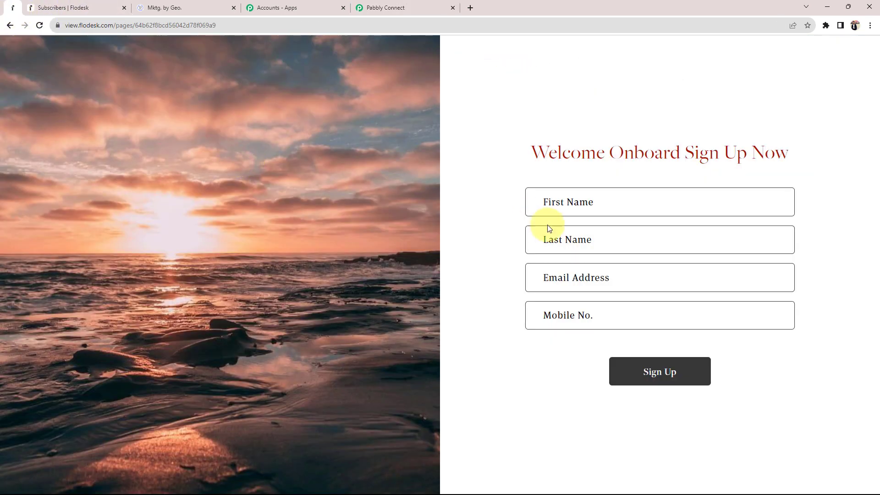
{"action": "left_click", "coordinate": [96, 5]}
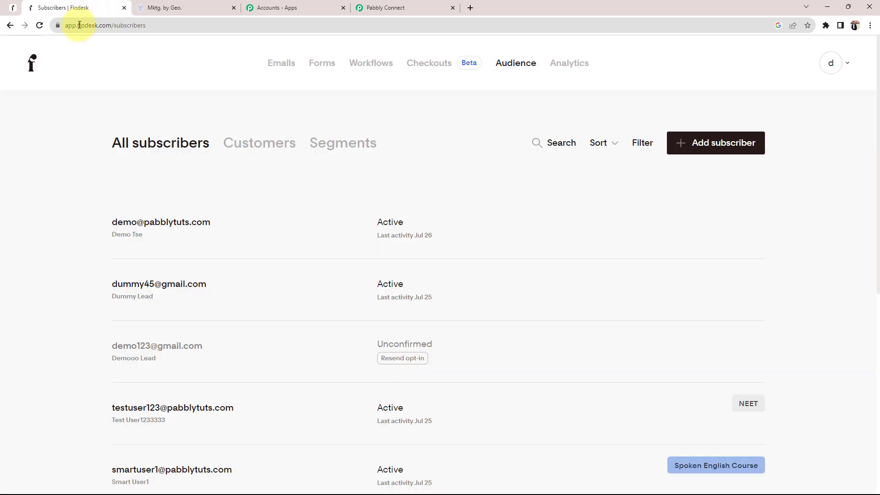
{"action": "left_click", "coordinate": [319, 63]}
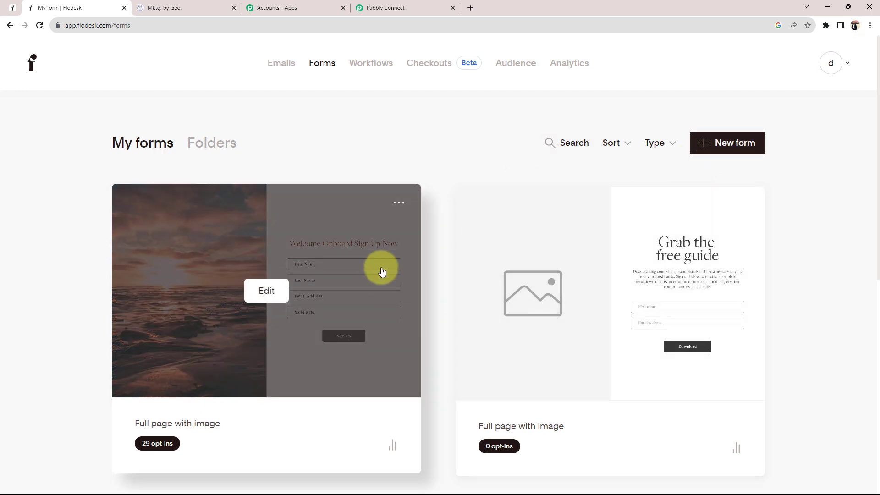
{"action": "left_click", "coordinate": [398, 204]}
{"action": "left_click", "coordinate": [311, 242]}
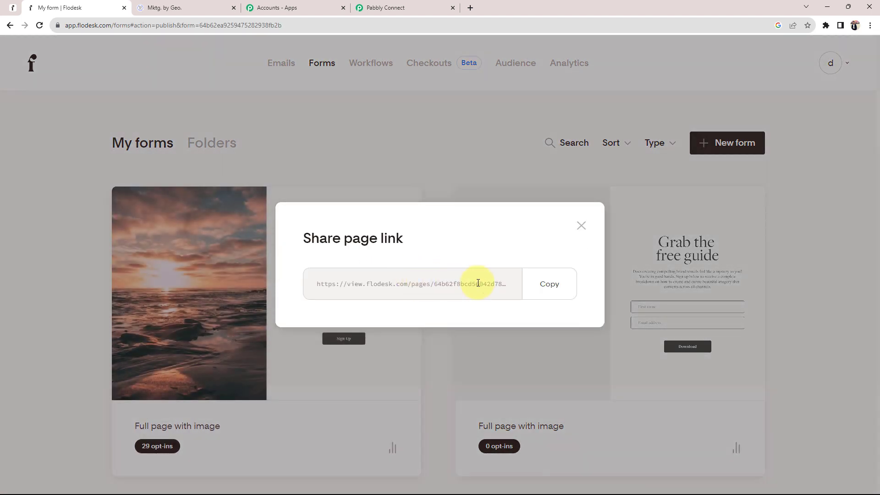
Submit the live Flodesk sign-up form with a test subscriber's first name, last name, email address and mobile number.
{"action": "left_click", "coordinate": [13, 7]}
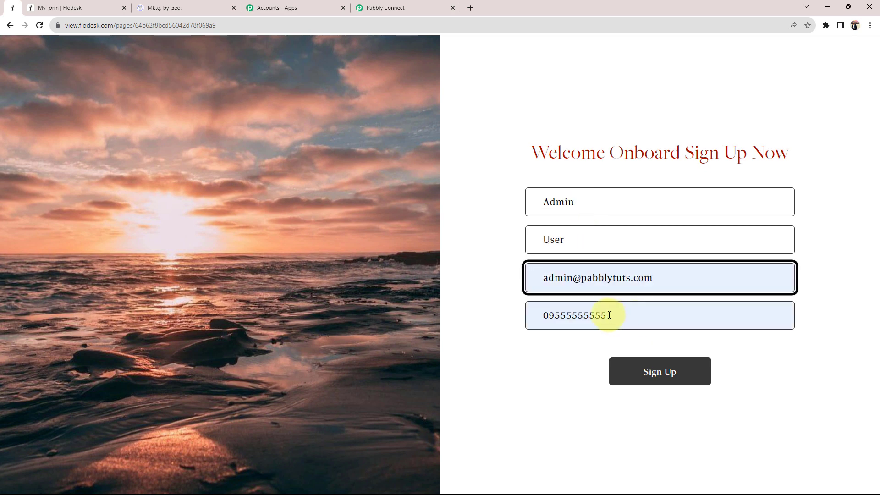
{"action": "left_click", "coordinate": [508, 260]}
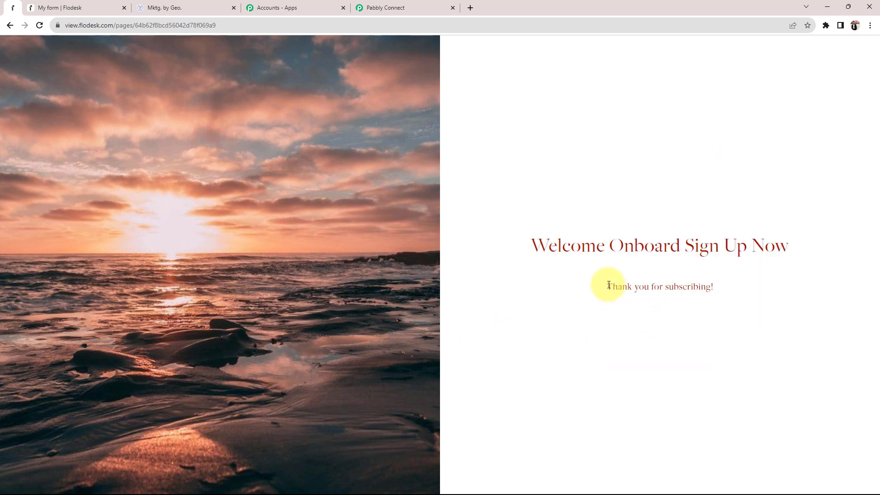
{"action": "left_click_drag", "start_coordinate": [550, 245], "coordinate": [747, 248]}
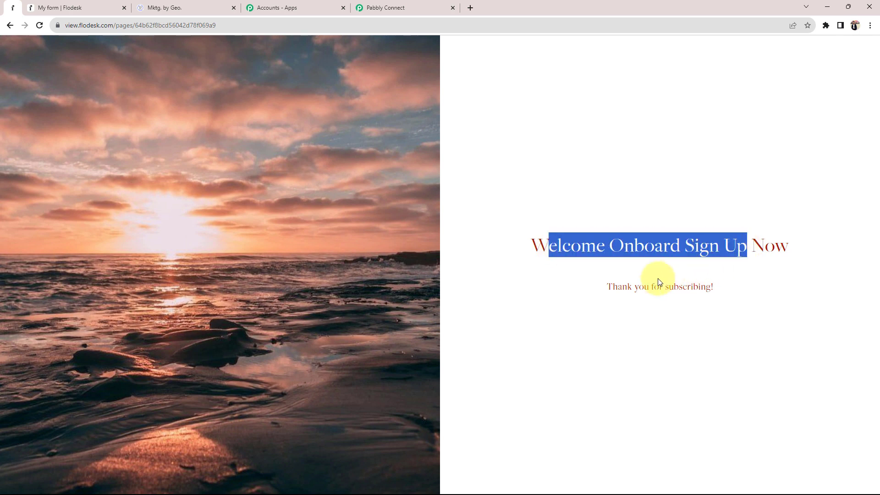
{"action": "left_click", "coordinate": [608, 288]}
{"action": "left_click_drag", "start_coordinate": [609, 289], "coordinate": [715, 290]}
{"action": "left_click", "coordinate": [600, 344]}
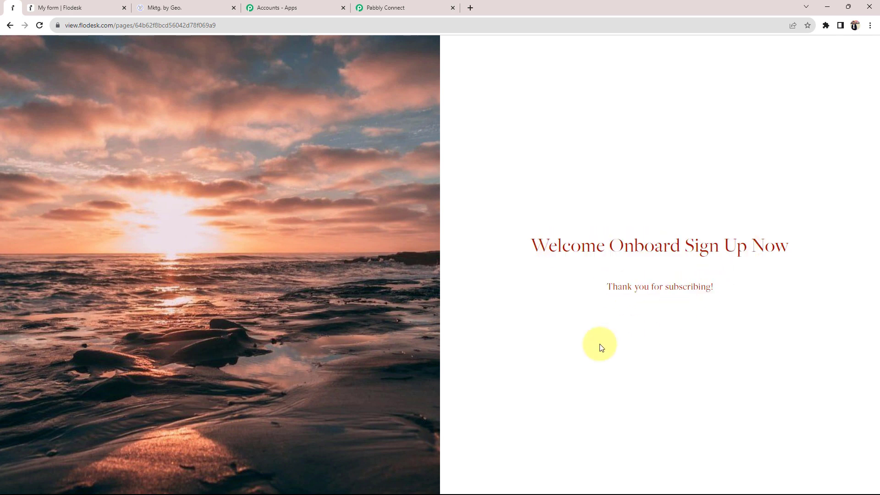
Close the form's share link and check the Flodesk audience list for the newly submitted subscriber.
{"action": "left_click", "coordinate": [50, 7]}
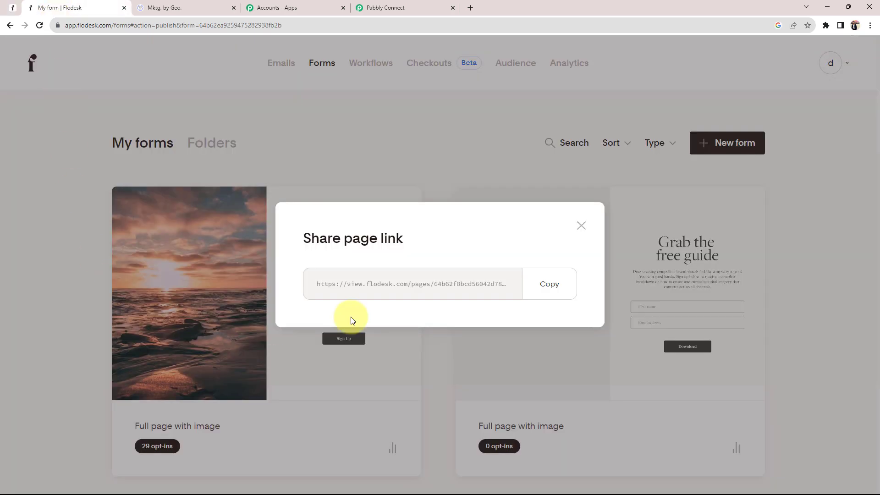
{"action": "left_click", "coordinate": [578, 227]}
{"action": "left_click", "coordinate": [501, 65]}
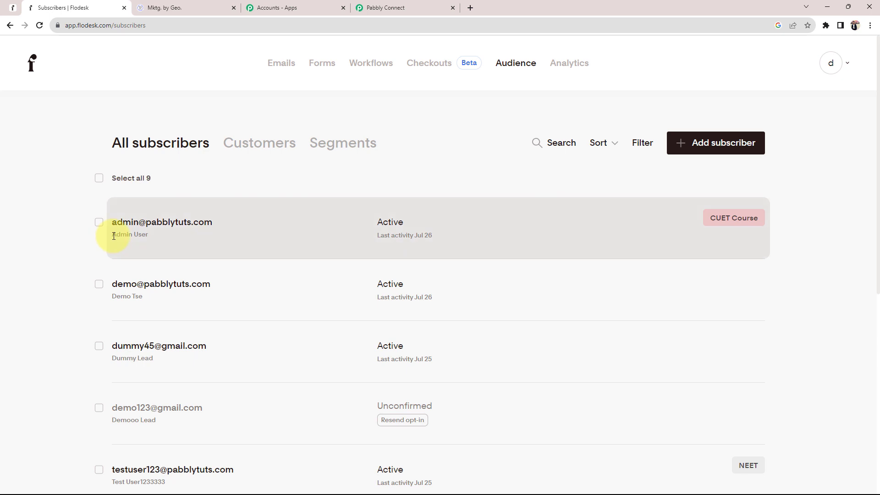
{"action": "left_click_drag", "start_coordinate": [113, 236], "coordinate": [145, 240]}
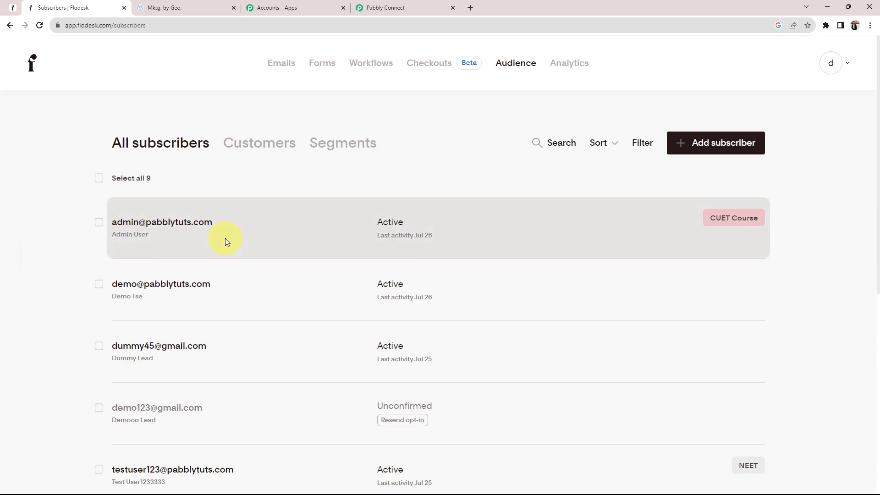
Switch back to Pabbly Connect and examine the subscriber name, email, mobile number and event name in the trigger's captured response.
{"action": "left_click", "coordinate": [394, 8]}
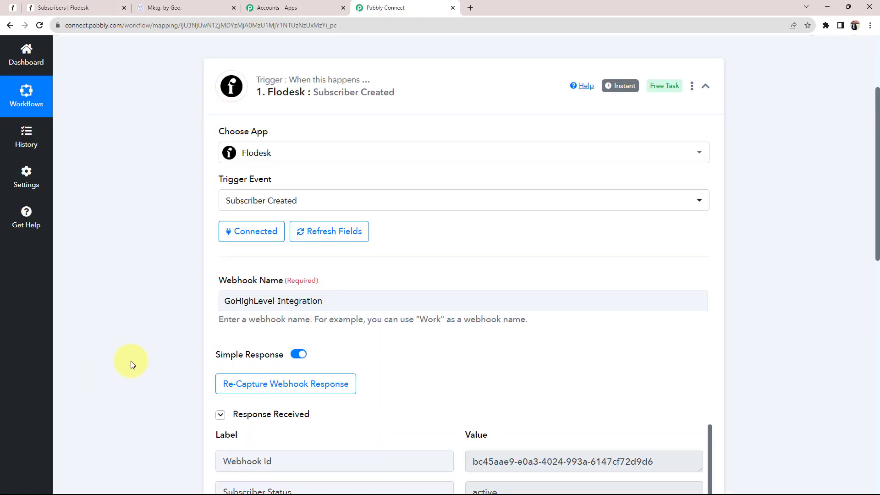
{"action": "scroll", "coordinate": [130, 361], "scroll_direction": "down", "scroll_amount": 5}
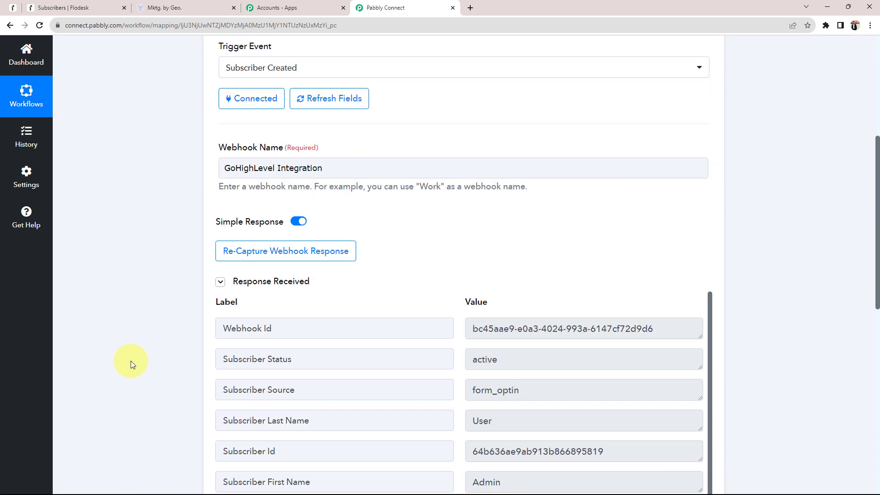
{"action": "left_click_drag", "start_coordinate": [221, 387], "coordinate": [422, 387]}
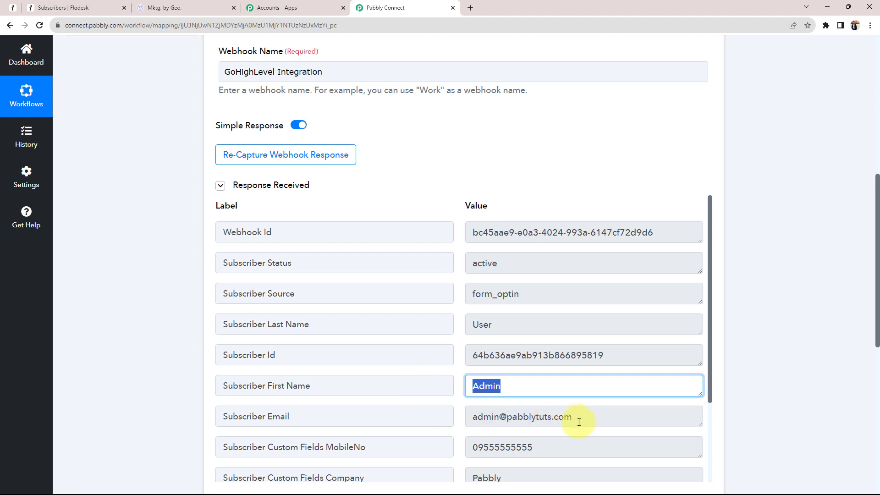
{"action": "left_click_drag", "start_coordinate": [577, 416], "coordinate": [467, 417]}
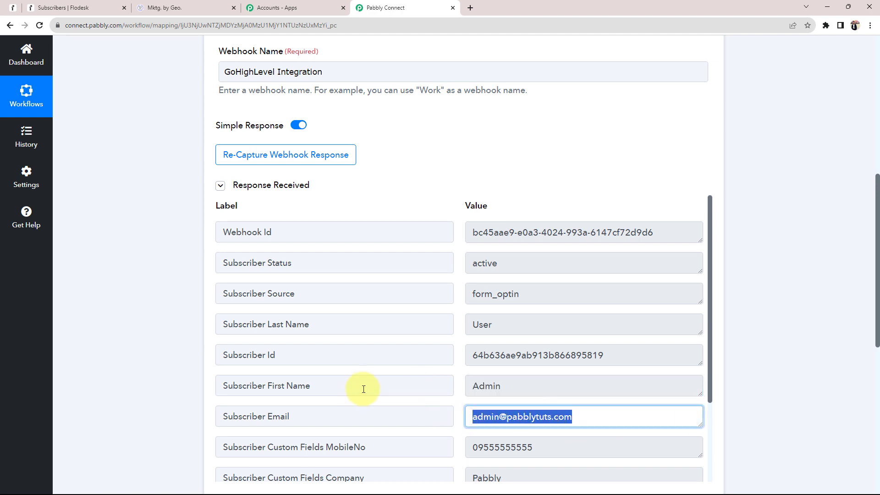
{"action": "scroll", "coordinate": [363, 387], "scroll_direction": "down", "scroll_amount": 3}
{"action": "left_click_drag", "start_coordinate": [537, 344], "coordinate": [462, 339]}
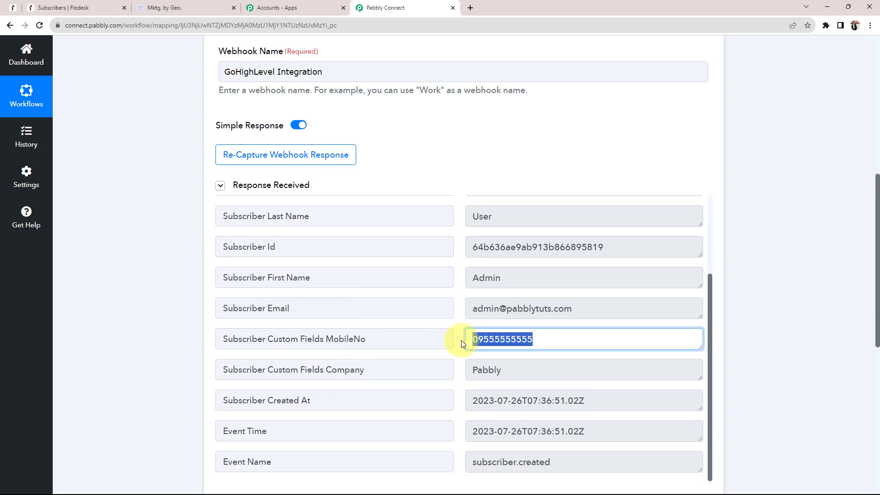
{"action": "scroll", "coordinate": [461, 340], "scroll_direction": "down", "scroll_amount": 1}
{"action": "left_click_drag", "start_coordinate": [552, 416], "coordinate": [437, 429]}
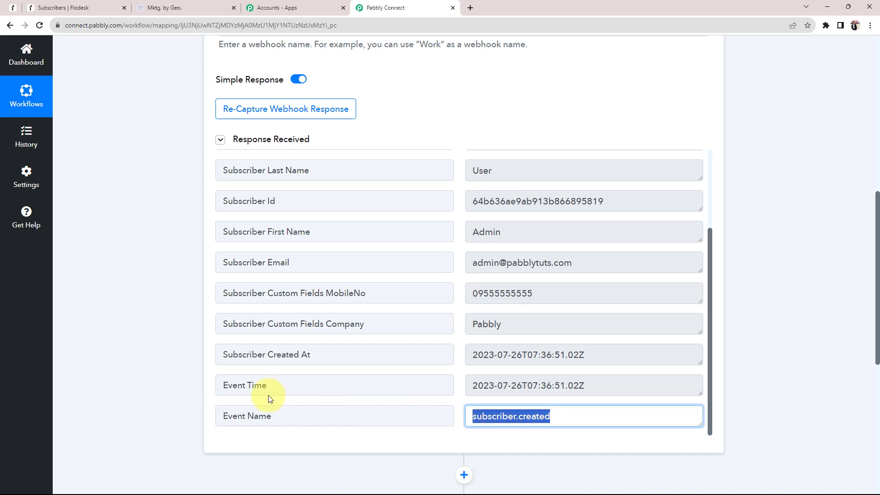
{"action": "left_click", "coordinate": [146, 376]}
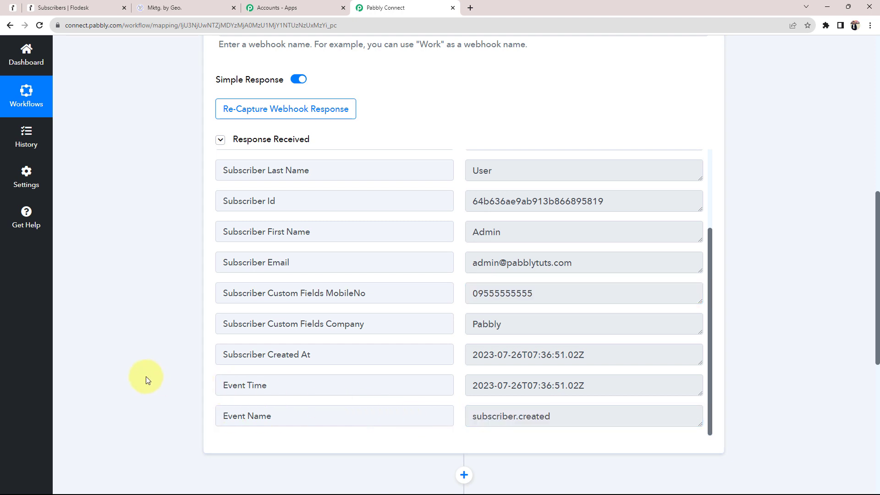
{"action": "scroll", "coordinate": [519, 363], "scroll_direction": "up", "scroll_amount": 1}
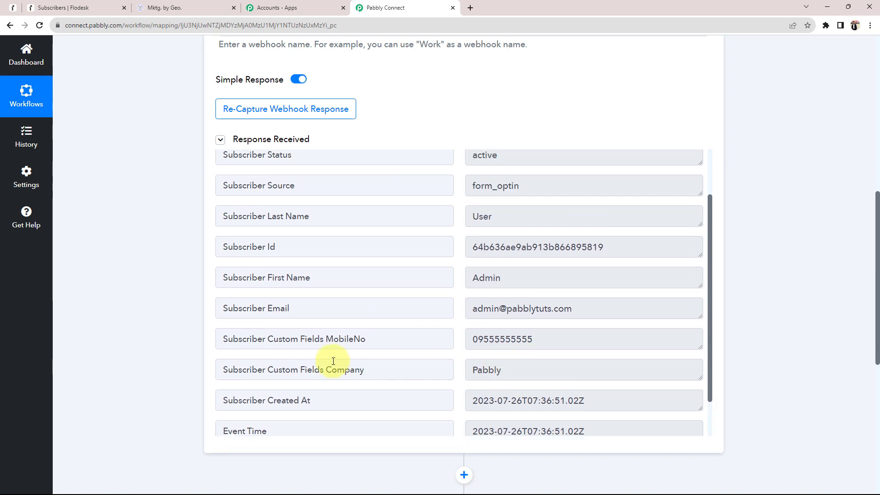
{"action": "scroll", "coordinate": [331, 360], "scroll_direction": "up", "scroll_amount": 2}
{"action": "scroll", "coordinate": [134, 340], "scroll_direction": "up", "scroll_amount": 8}
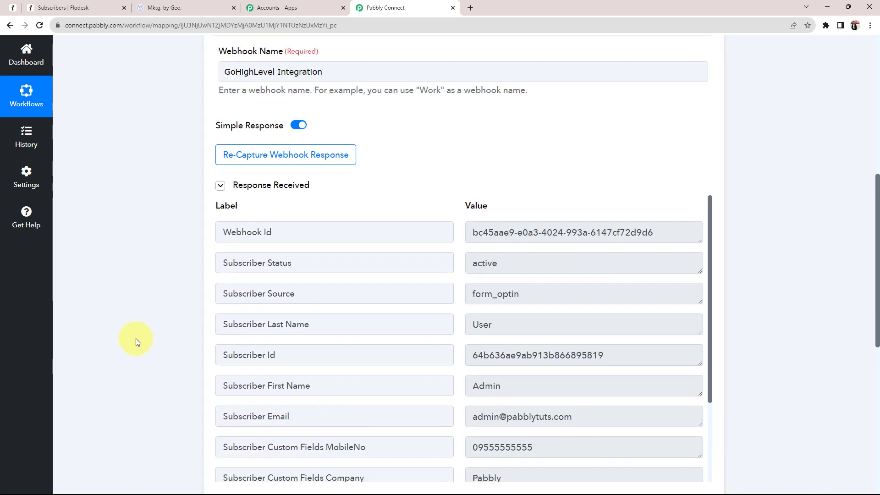
{"action": "scroll", "coordinate": [156, 367], "scroll_direction": "up", "scroll_amount": 1}
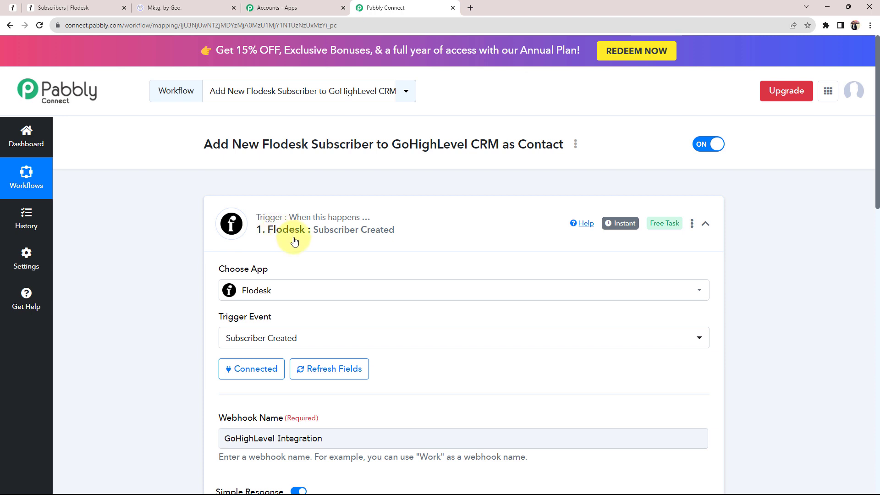
Collapse the Flodesk trigger, expand the LeadConnector V2 action and open its account connection settings.
{"action": "left_click", "coordinate": [455, 226]}
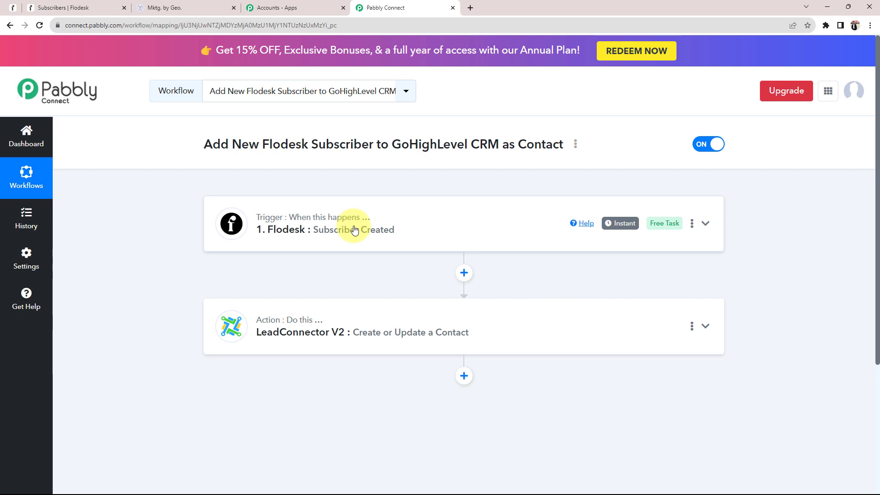
{"action": "left_click", "coordinate": [320, 328]}
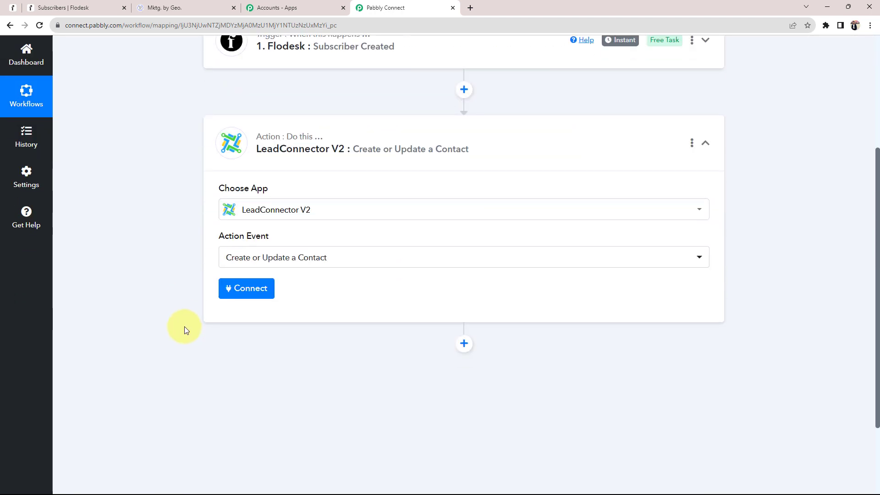
{"action": "left_click", "coordinate": [245, 294]}
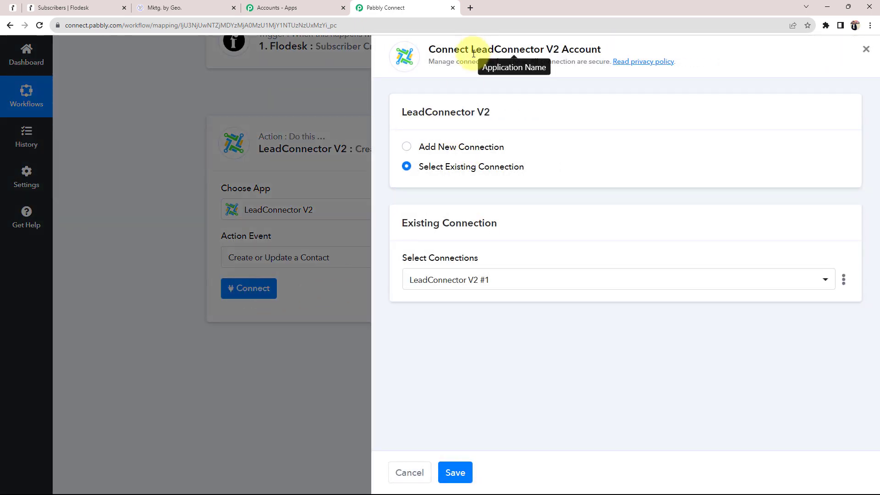
{"action": "left_click_drag", "start_coordinate": [472, 50], "coordinate": [605, 55]}
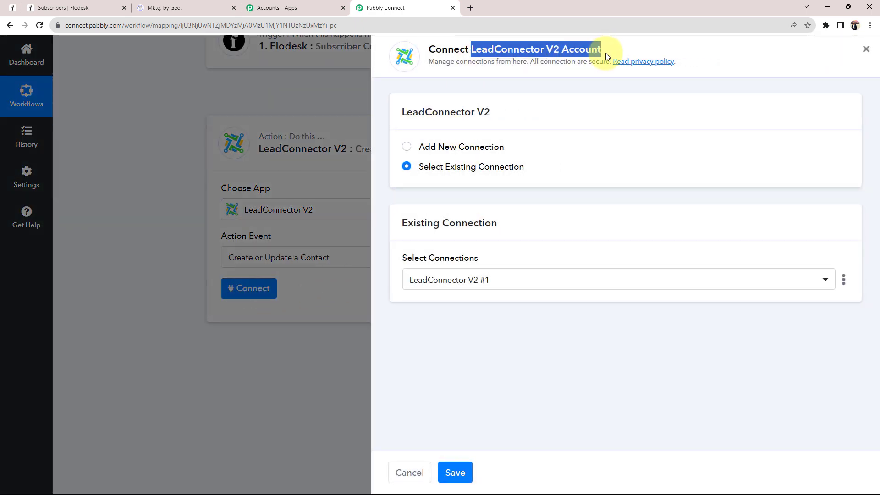
Add a new LeadConnector V2 connection authorised with the BioCrystal Bedding sub-account and check that account in GoHighLevel.
{"action": "left_click", "coordinate": [407, 147]}
{"action": "left_click", "coordinate": [456, 265]}
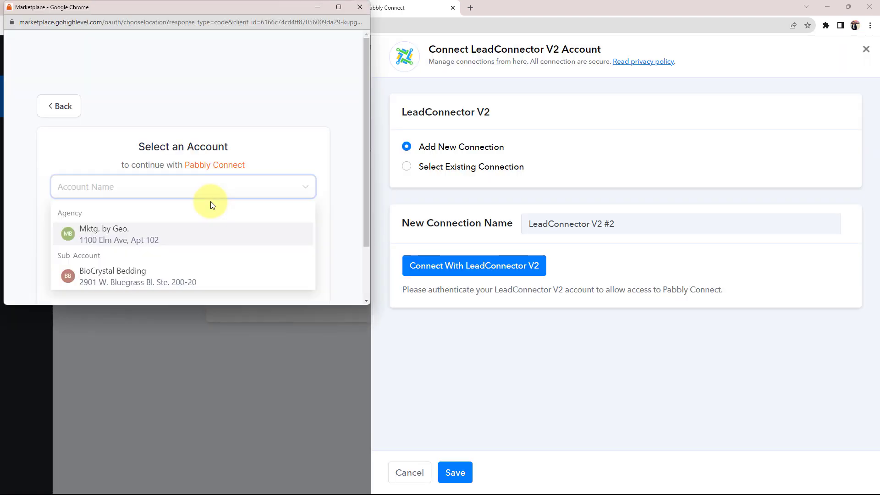
{"action": "left_click", "coordinate": [111, 268]}
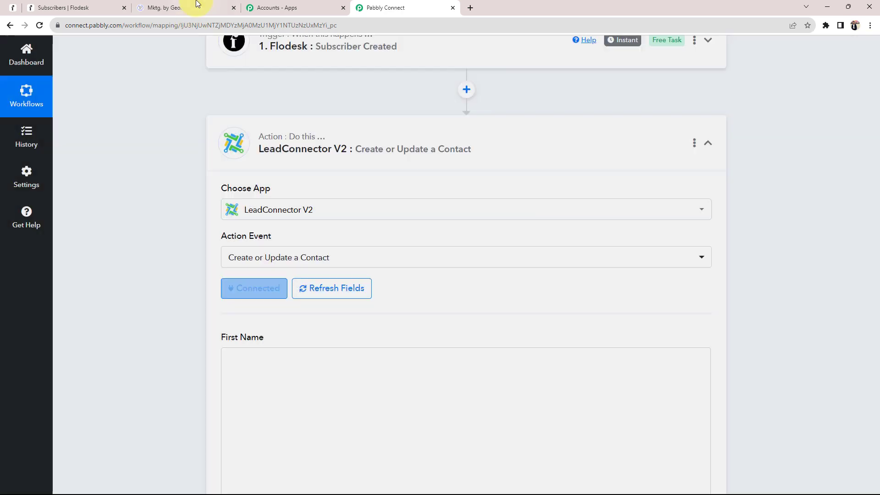
{"action": "left_click", "coordinate": [184, 8]}
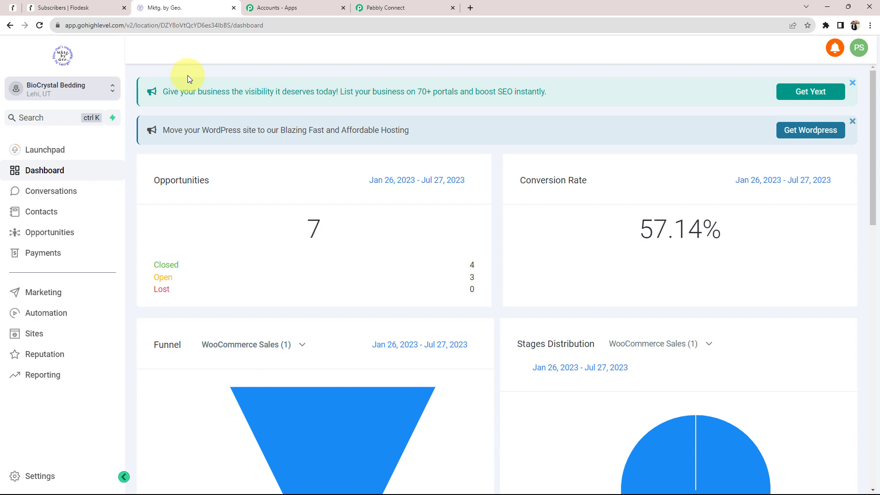
{"action": "left_click", "coordinate": [383, 7]}
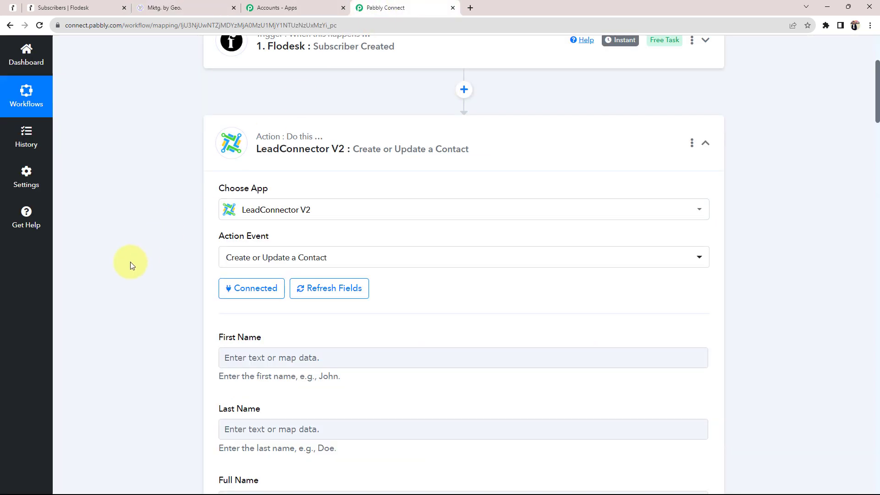
Examine the contact fields of the Create or Update a Contact action, especially the name, email and phone number fields.
{"action": "scroll", "coordinate": [130, 262], "scroll_direction": "down", "scroll_amount": 5}
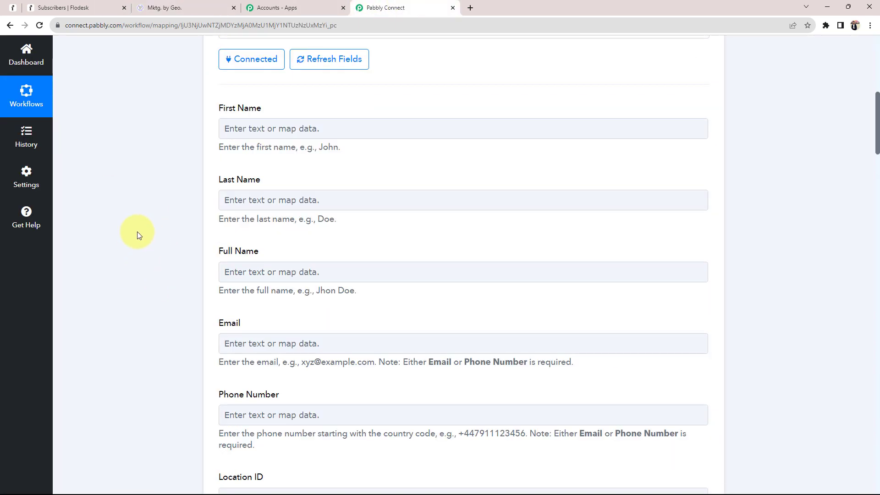
{"action": "left_click_drag", "start_coordinate": [229, 108], "coordinate": [263, 109]}
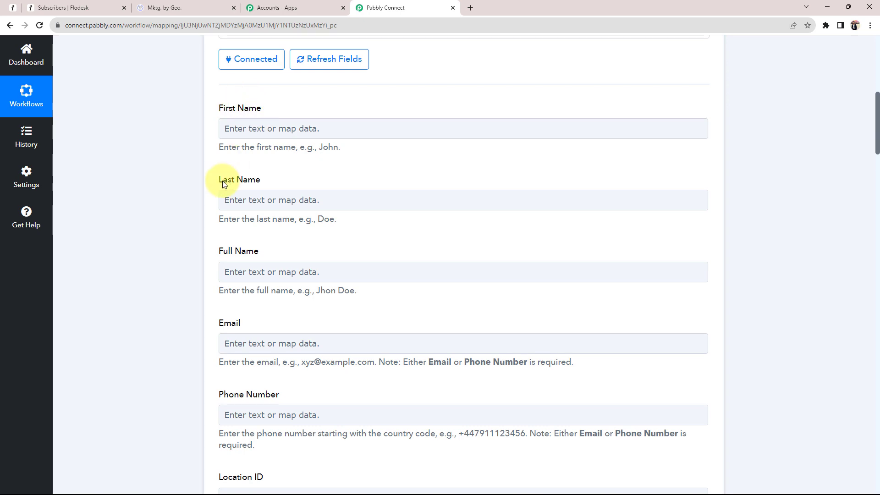
{"action": "left_click_drag", "start_coordinate": [223, 183], "coordinate": [265, 182]}
{"action": "left_click_drag", "start_coordinate": [220, 255], "coordinate": [259, 254]}
{"action": "left_click_drag", "start_coordinate": [231, 325], "coordinate": [267, 322]}
{"action": "left_click_drag", "start_coordinate": [224, 401], "coordinate": [280, 396]}
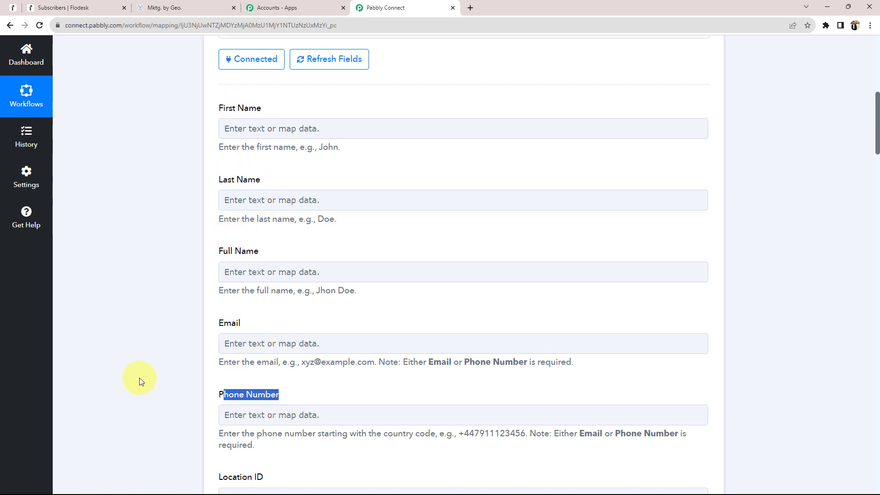
{"action": "left_click", "coordinate": [141, 377]}
{"action": "scroll", "coordinate": [141, 377], "scroll_direction": "down", "scroll_amount": 7}
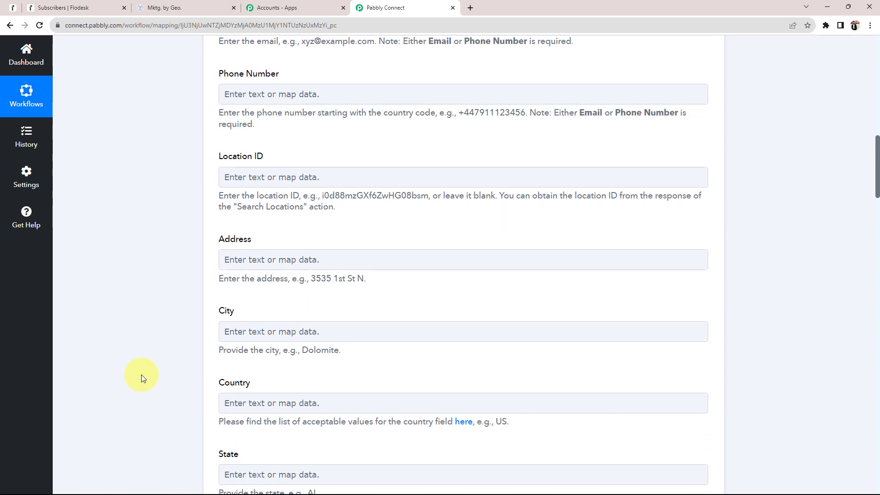
{"action": "scroll", "coordinate": [141, 374], "scroll_direction": "up", "scroll_amount": 6}
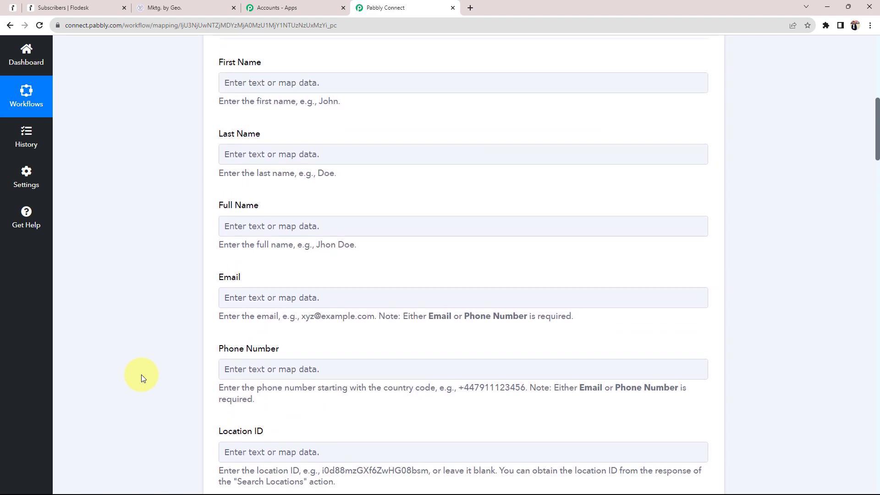
{"action": "scroll", "coordinate": [141, 374], "scroll_direction": "up", "scroll_amount": 2}
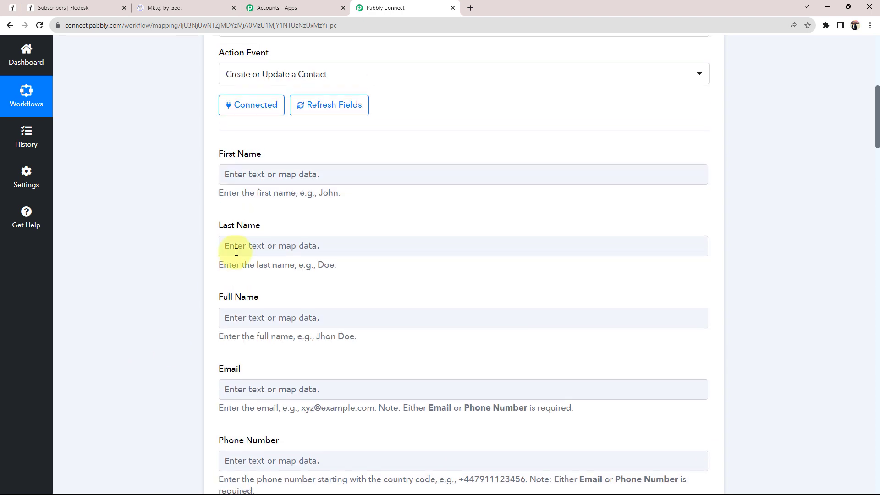
{"action": "left_click", "coordinate": [238, 313]}
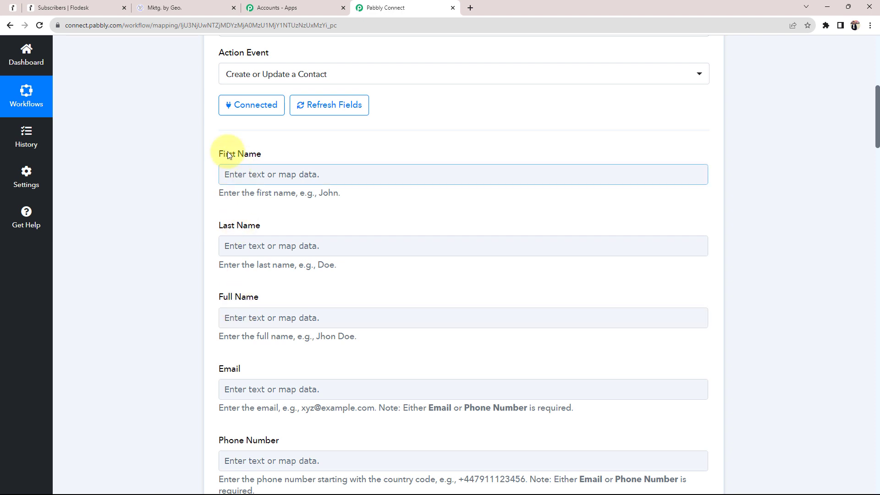
{"action": "triple_click", "coordinate": [250, 153]}
{"action": "triple_click", "coordinate": [221, 226]}
{"action": "left_click", "coordinate": [183, 228]}
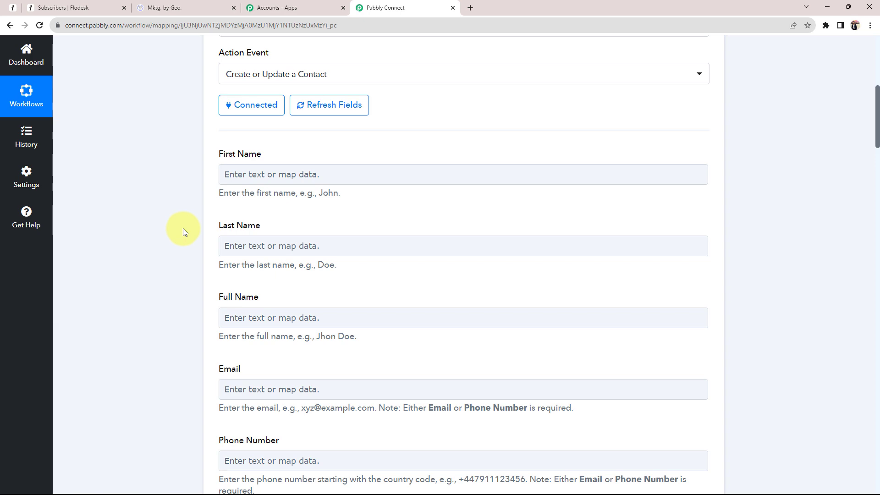
Expand the Flodesk trigger and examine the subscriber's first and last name in its captured response.
{"action": "scroll", "coordinate": [183, 229], "scroll_direction": "up", "scroll_amount": 7}
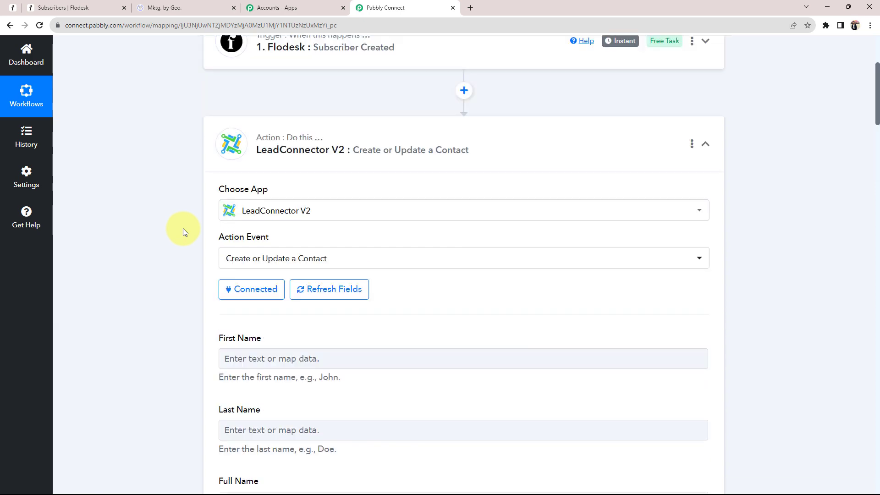
{"action": "left_click", "coordinate": [302, 192]}
{"action": "scroll", "coordinate": [157, 247], "scroll_direction": "down", "scroll_amount": 9}
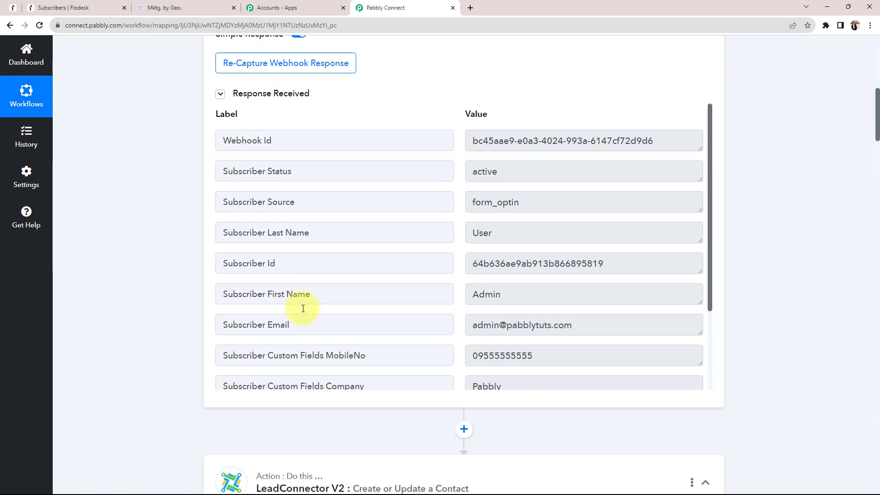
{"action": "double_click", "coordinate": [499, 289]}
{"action": "left_click_drag", "start_coordinate": [507, 237], "coordinate": [421, 237]}
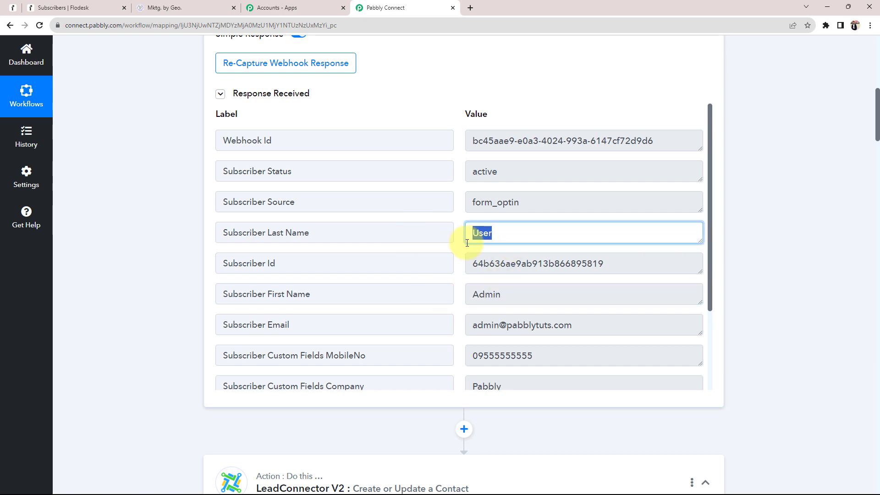
{"action": "scroll", "coordinate": [480, 241], "scroll_direction": "down", "scroll_amount": 10}
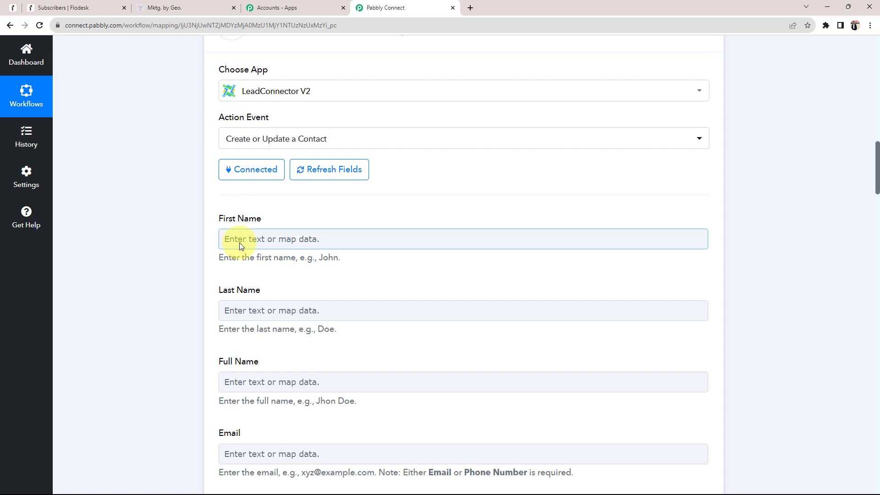
Map the contact's First Name and Last Name to Subscriber First Name and Subscriber Last Name from the Flodesk trigger.
{"action": "left_click", "coordinate": [245, 239]}
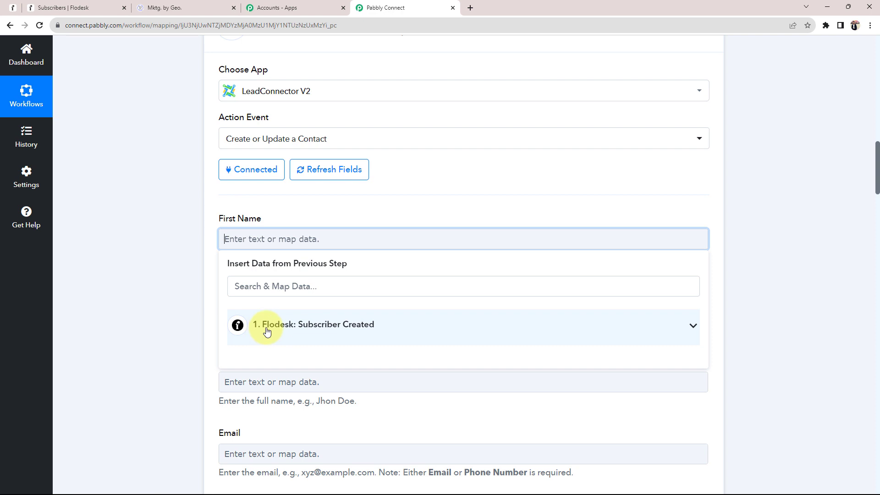
{"action": "left_click", "coordinate": [691, 328]}
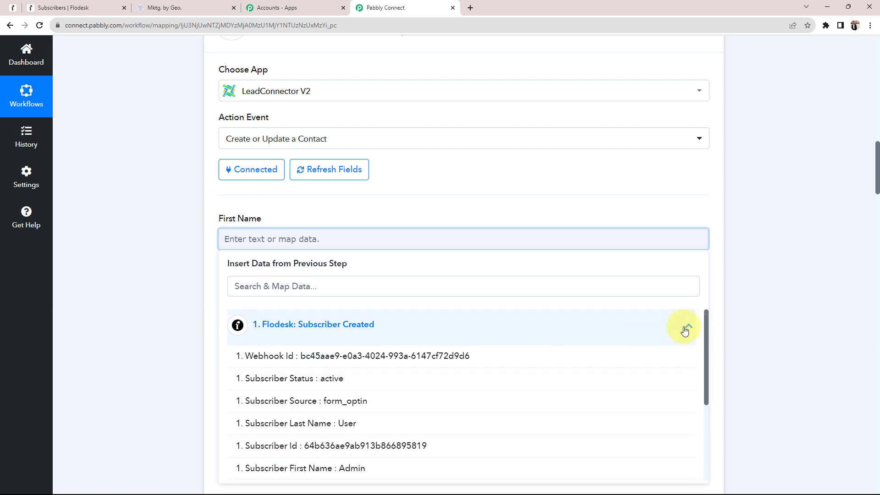
{"action": "scroll", "coordinate": [197, 359], "scroll_direction": "down", "scroll_amount": 1}
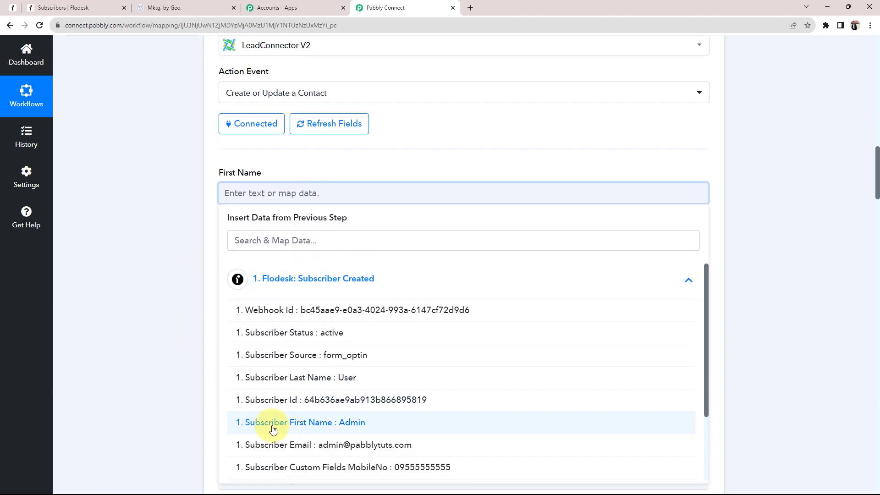
{"action": "left_click", "coordinate": [299, 421]}
{"action": "scroll", "coordinate": [150, 289], "scroll_direction": "down", "scroll_amount": 1}
{"action": "scroll", "coordinate": [150, 290], "scroll_direction": "down", "scroll_amount": 1}
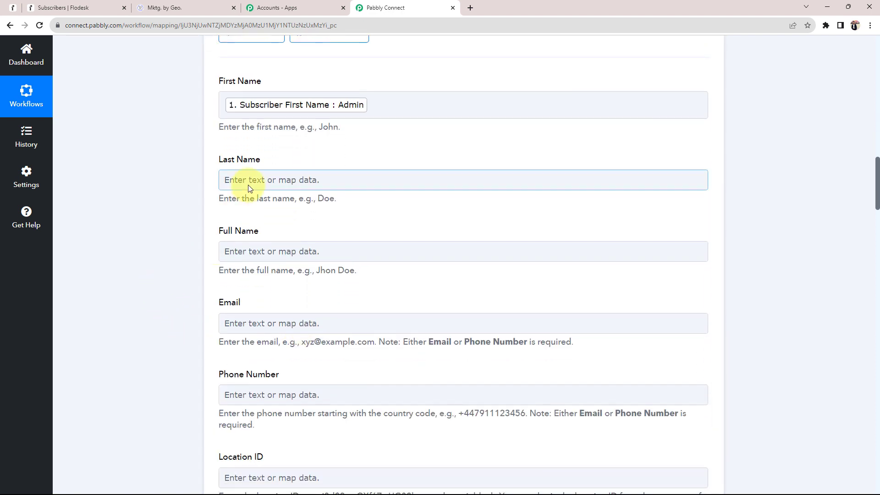
{"action": "left_click", "coordinate": [248, 183]}
{"action": "left_click", "coordinate": [282, 266]}
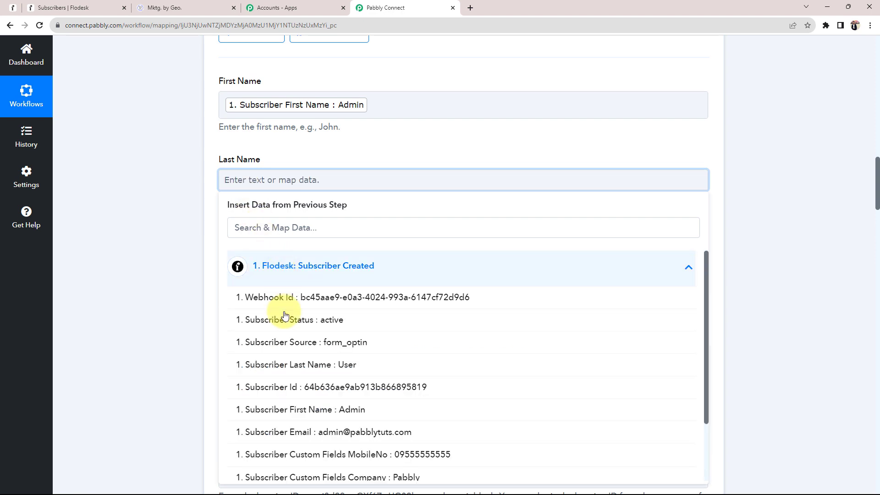
{"action": "left_click", "coordinate": [296, 365]}
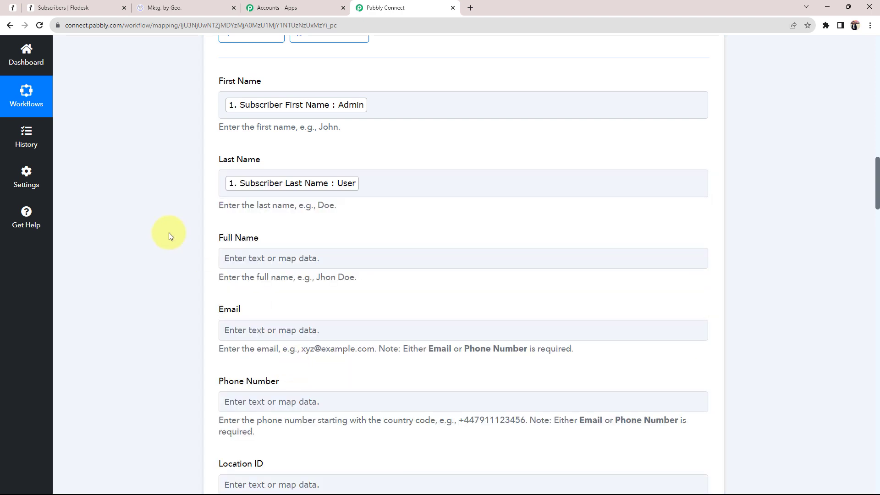
Leave Full Name empty and map the contact's Email to Subscriber Email from the Flodesk trigger.
{"action": "scroll", "coordinate": [169, 232], "scroll_direction": "down", "scroll_amount": 3}
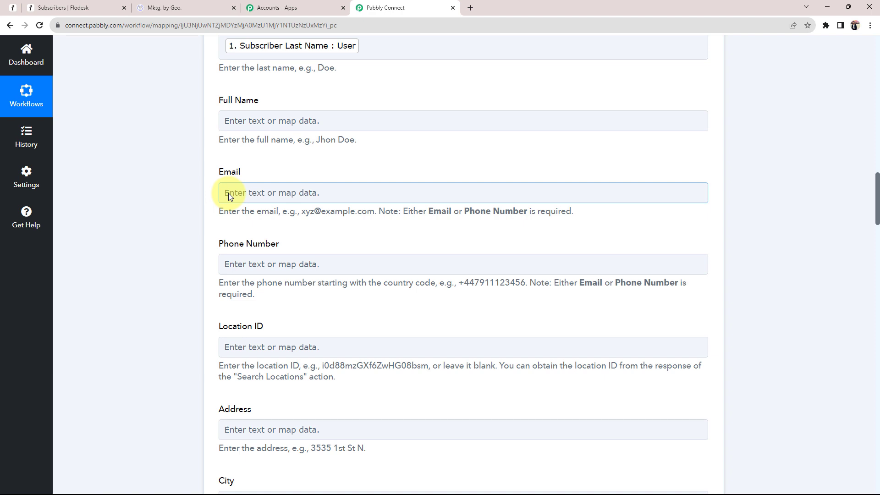
{"action": "left_click", "coordinate": [228, 193]}
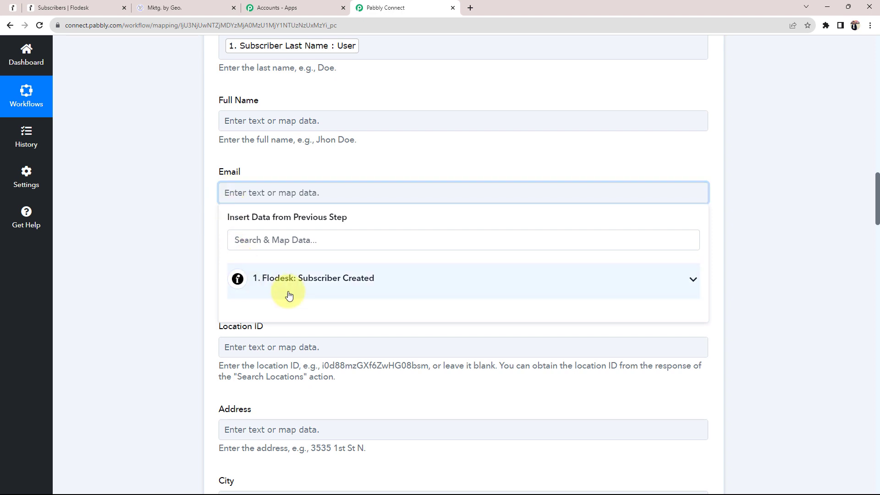
{"action": "left_click", "coordinate": [666, 287]}
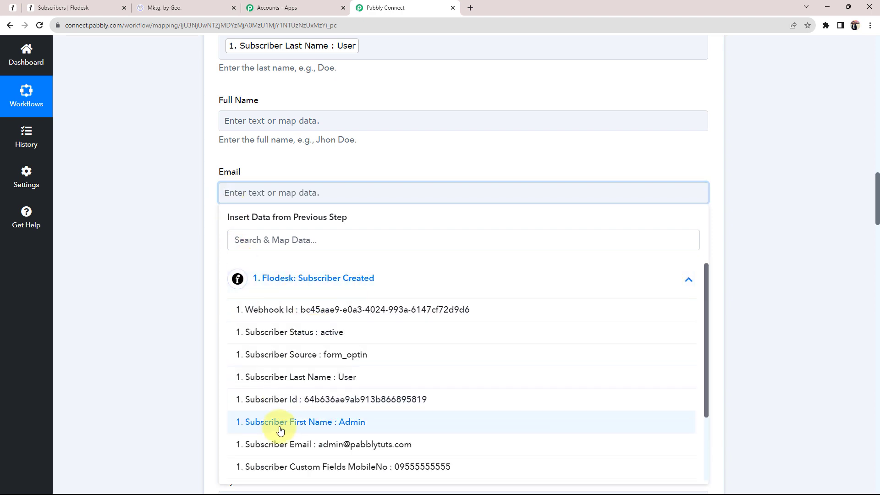
{"action": "left_click", "coordinate": [268, 445]}
{"action": "left_click", "coordinate": [128, 288]}
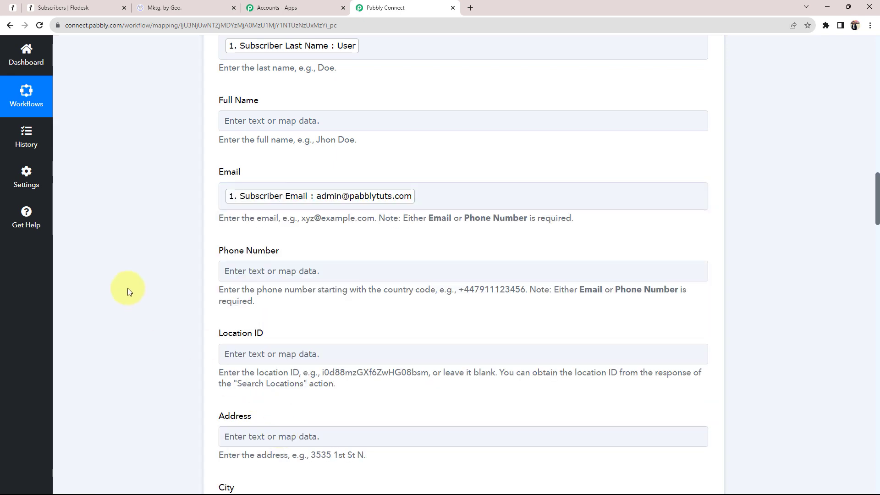
Map the contact's Phone Number to Subscriber Custom Fields MobileNo from the Flodesk trigger.
{"action": "scroll", "coordinate": [127, 288], "scroll_direction": "down", "scroll_amount": 2}
{"action": "left_click", "coordinate": [227, 179]}
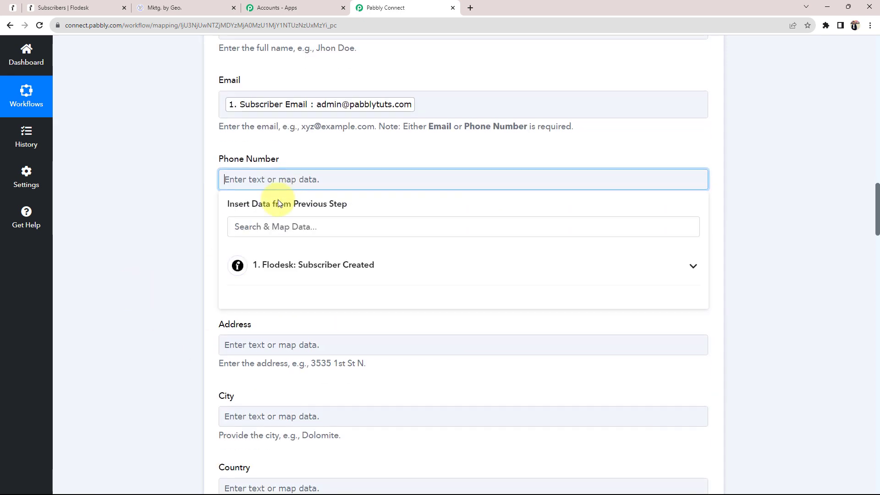
{"action": "left_click", "coordinate": [297, 255]}
{"action": "scroll", "coordinate": [341, 362], "scroll_direction": "down", "scroll_amount": 3}
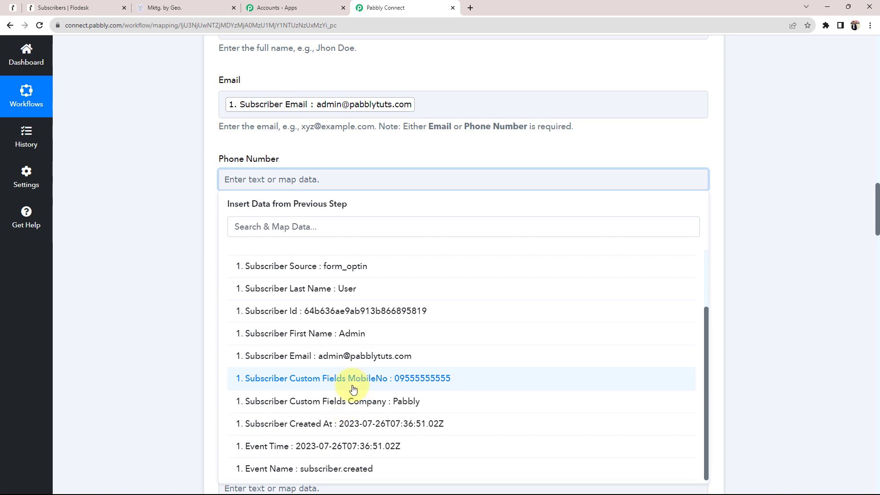
{"action": "left_click", "coordinate": [349, 328]}
{"action": "left_click", "coordinate": [169, 313]}
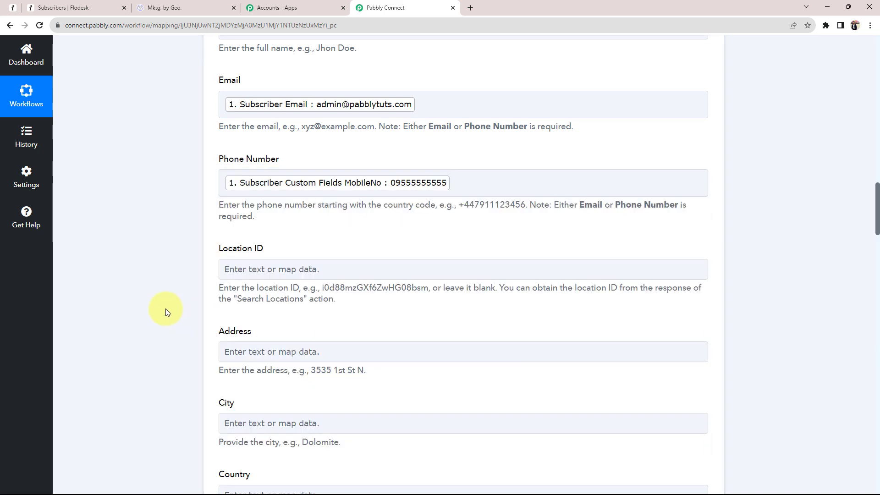
Examine the remaining optional contact fields, from Location ID to DND Settings - FB Code, and review the mapped contact fields.
{"action": "scroll", "coordinate": [168, 312], "scroll_direction": "down", "scroll_amount": 5}
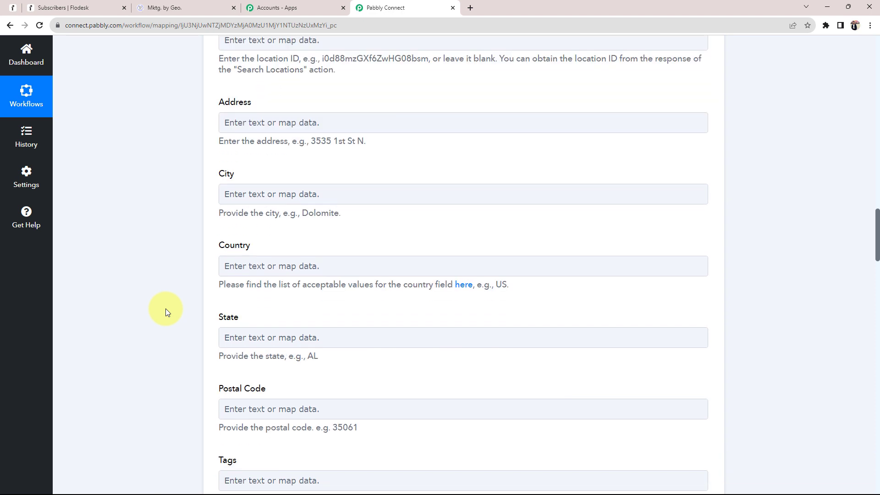
{"action": "scroll", "coordinate": [166, 309], "scroll_direction": "down", "scroll_amount": 2}
{"action": "scroll", "coordinate": [166, 309], "scroll_direction": "down", "scroll_amount": 8}
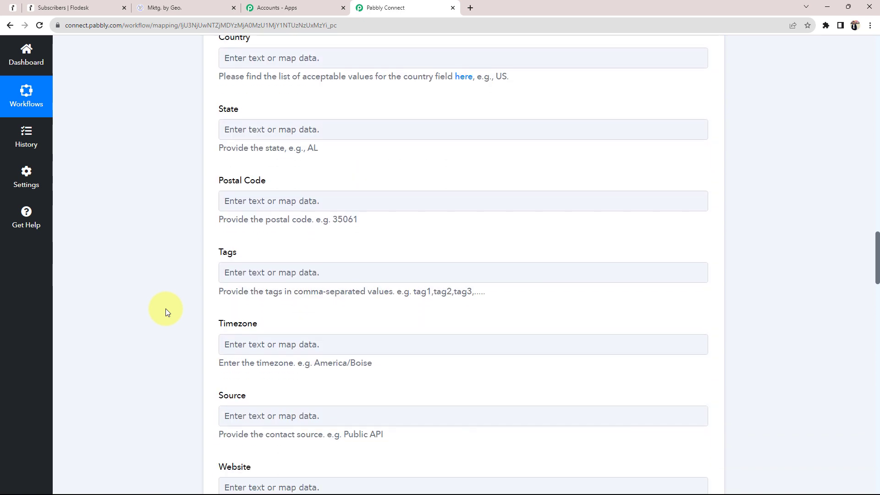
{"action": "scroll", "coordinate": [166, 309], "scroll_direction": "down", "scroll_amount": 5}
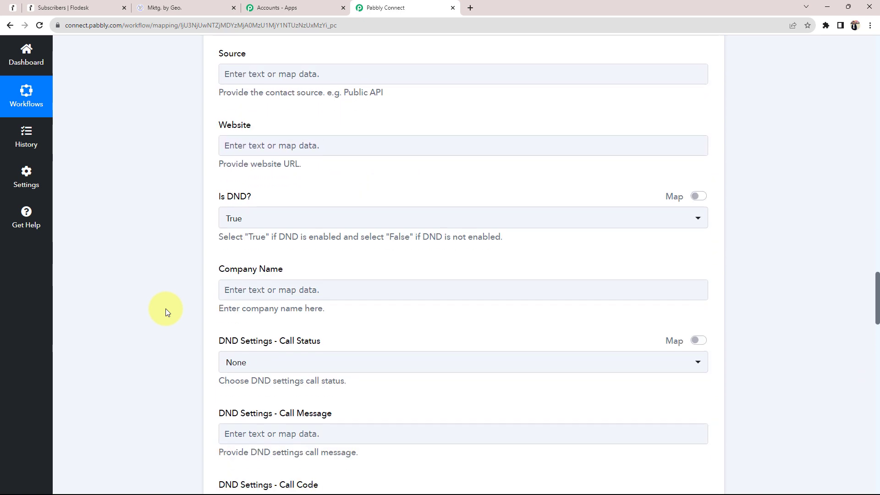
{"action": "scroll", "coordinate": [166, 309], "scroll_direction": "down", "scroll_amount": 2}
{"action": "scroll", "coordinate": [166, 309], "scroll_direction": "down", "scroll_amount": 6}
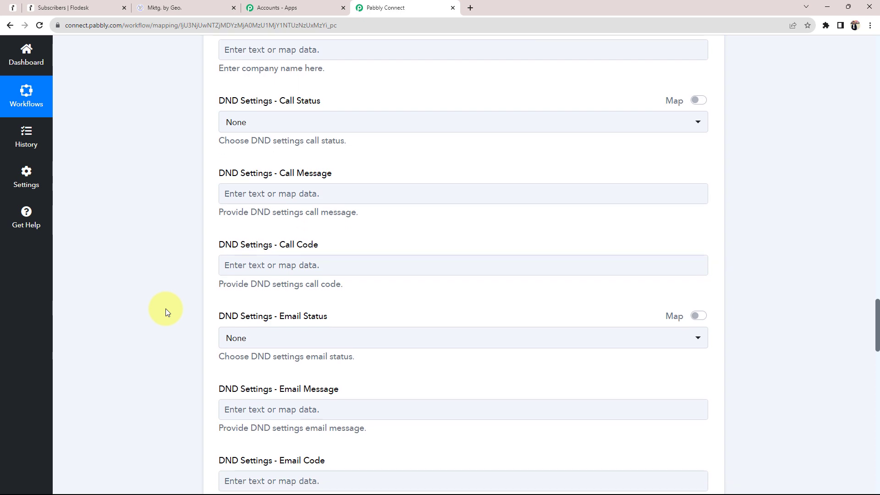
{"action": "scroll", "coordinate": [166, 309], "scroll_direction": "down", "scroll_amount": 10}
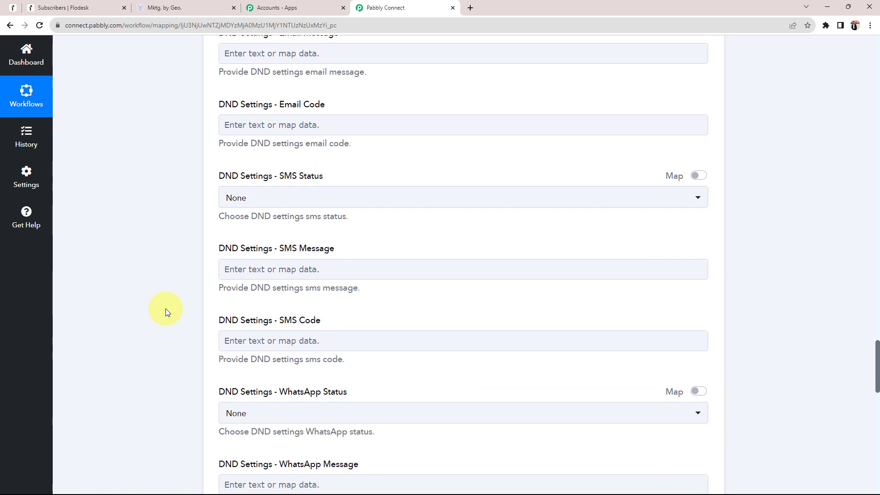
{"action": "scroll", "coordinate": [166, 308], "scroll_direction": "down", "scroll_amount": 3}
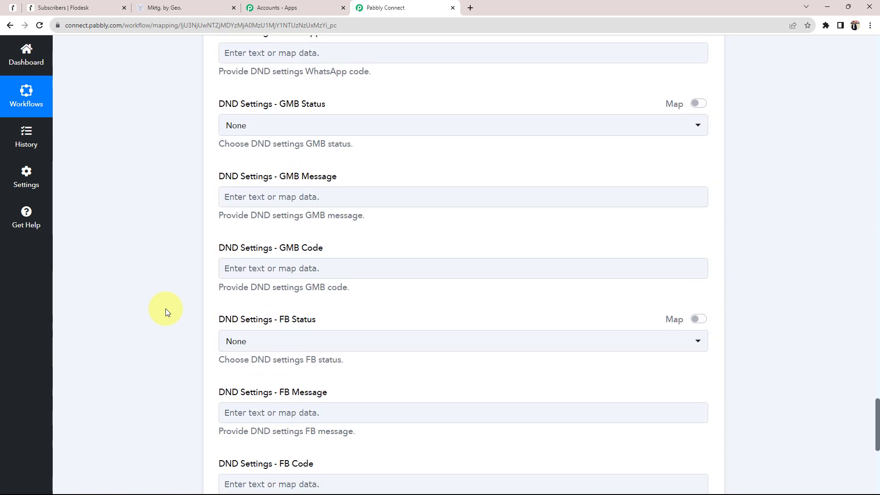
{"action": "scroll", "coordinate": [166, 309], "scroll_direction": "down", "scroll_amount": 5}
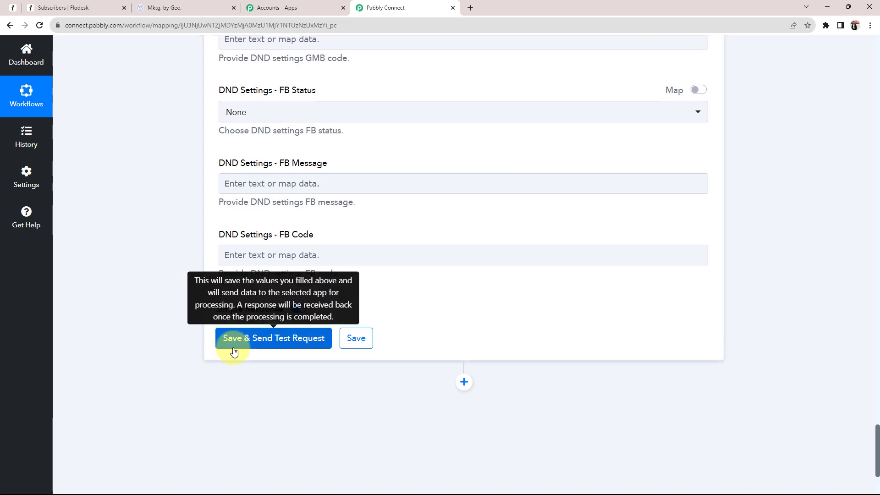
{"action": "scroll", "coordinate": [284, 211], "scroll_direction": "up", "scroll_amount": 20}
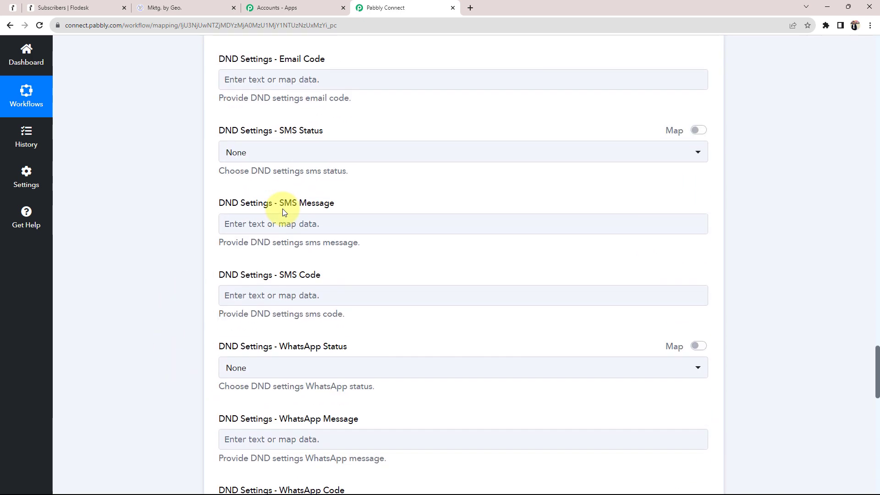
{"action": "scroll", "coordinate": [282, 208], "scroll_direction": "up", "scroll_amount": 12}
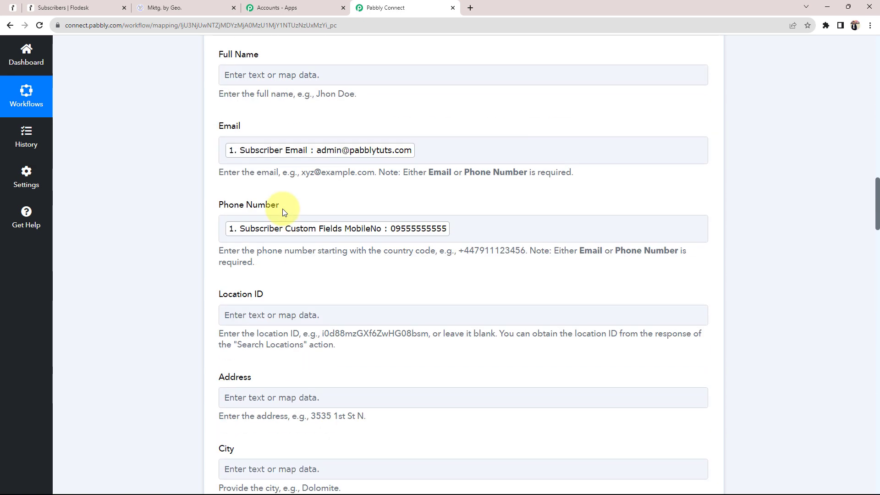
{"action": "scroll", "coordinate": [283, 208], "scroll_direction": "down", "scroll_amount": 1}
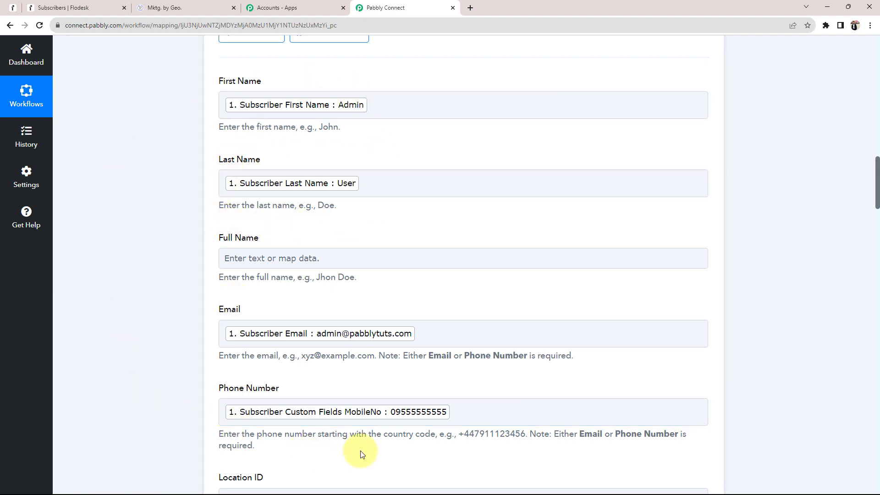
Switch to Flodesk, deselect the ticked subscriber and examine the newest entry in the All subscribers list.
{"action": "left_click", "coordinate": [395, 186]}
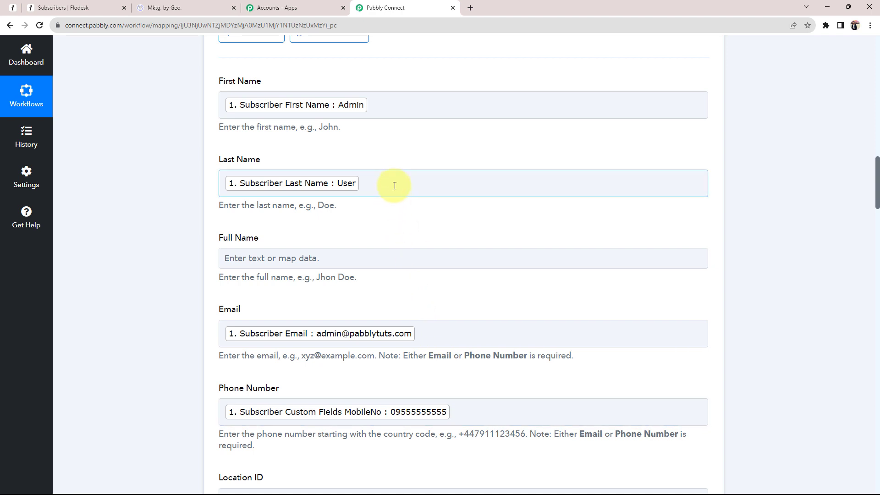
{"action": "left_click", "coordinate": [57, 8]}
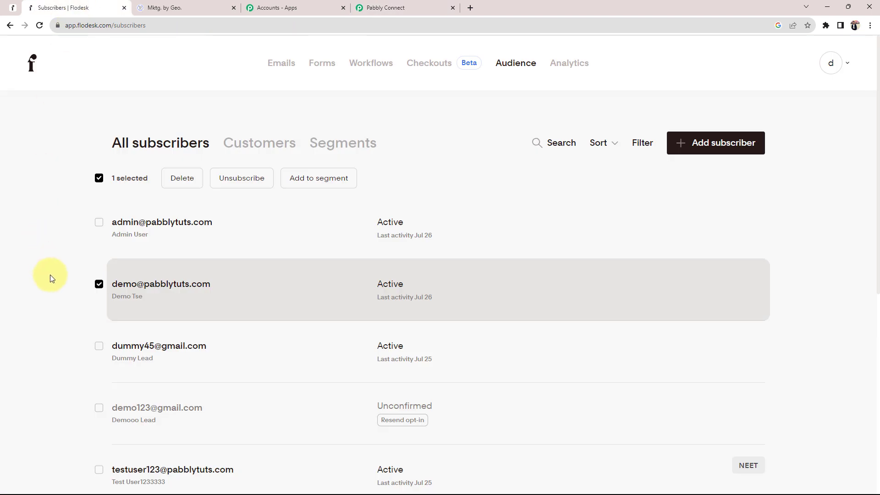
{"action": "left_click", "coordinate": [98, 273]}
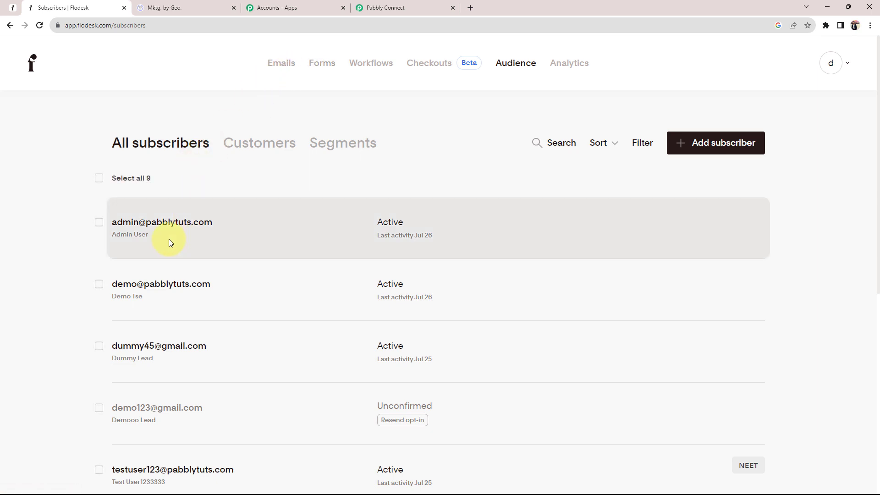
Switch back to Pabbly Connect, save the LeadConnector V2 contact action with a test request, and examine the received response.
{"action": "left_click", "coordinate": [407, 8]}
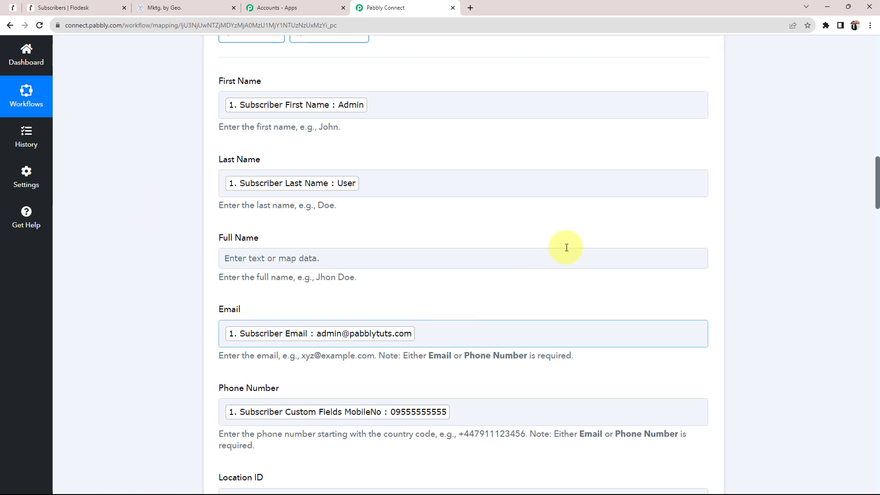
{"action": "scroll", "coordinate": [200, 210], "scroll_direction": "down", "scroll_amount": 20}
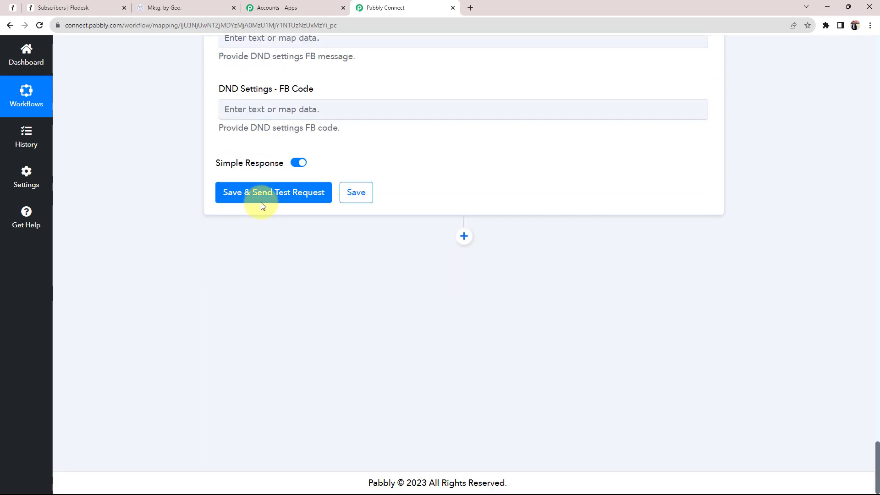
{"action": "left_click", "coordinate": [261, 289]}
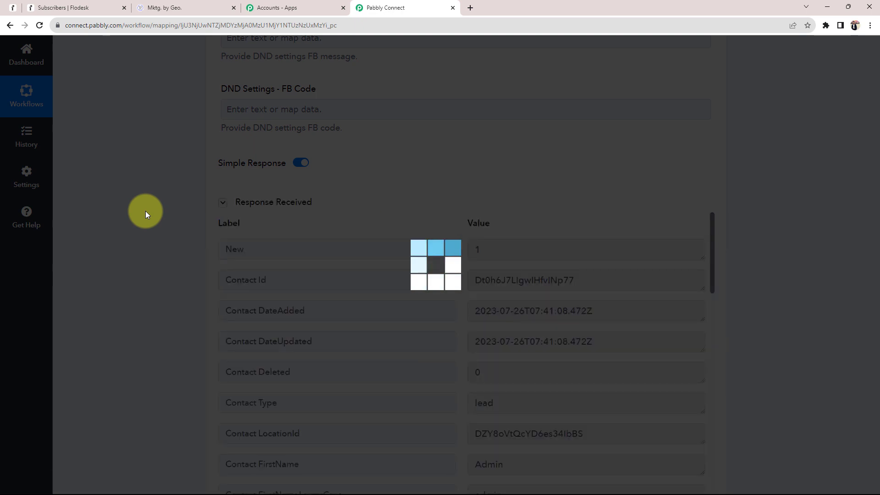
{"action": "scroll", "coordinate": [504, 375], "scroll_direction": "down", "scroll_amount": 3}
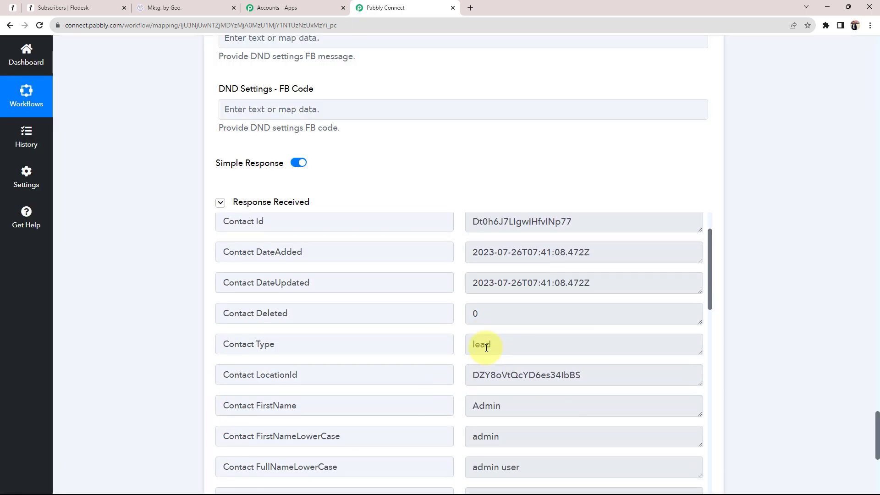
{"action": "scroll", "coordinate": [486, 347], "scroll_direction": "up", "scroll_amount": 3}
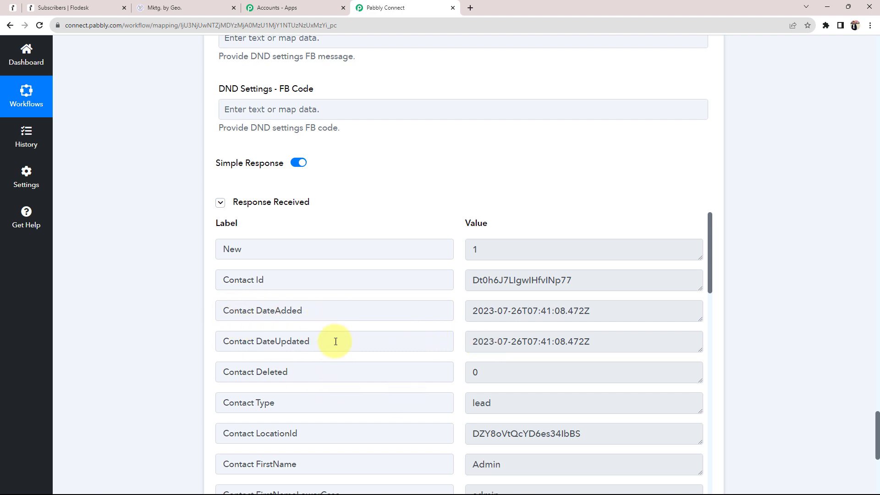
Switch to GoHighLevel and check the contact list for the new contact's name, phone and email.
{"action": "left_click", "coordinate": [174, 10]}
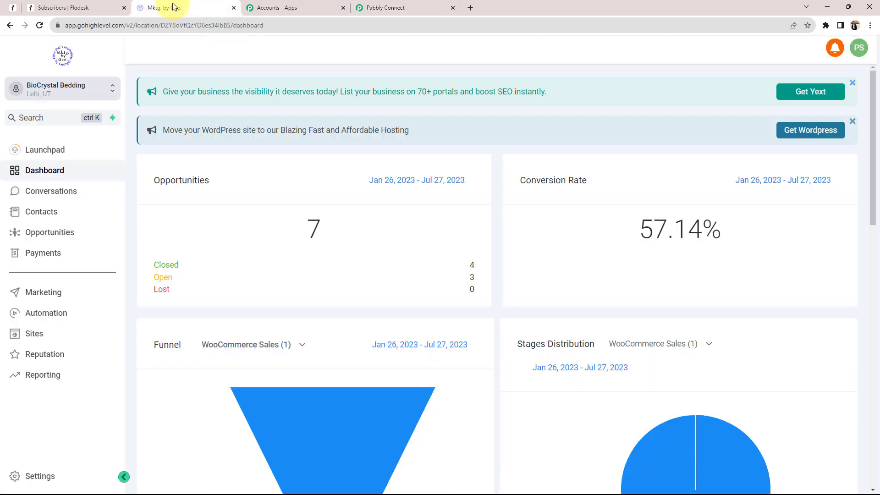
{"action": "left_click", "coordinate": [45, 214]}
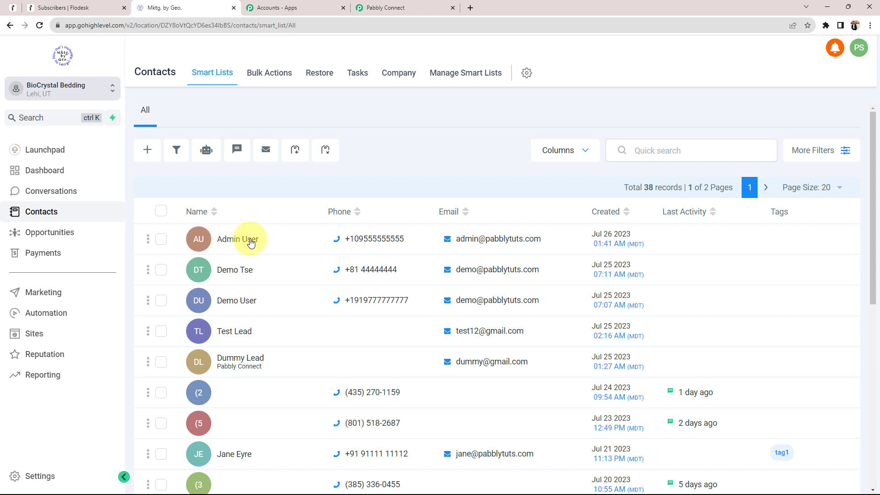
{"action": "mouse_move", "coordinate": [353, 240]}
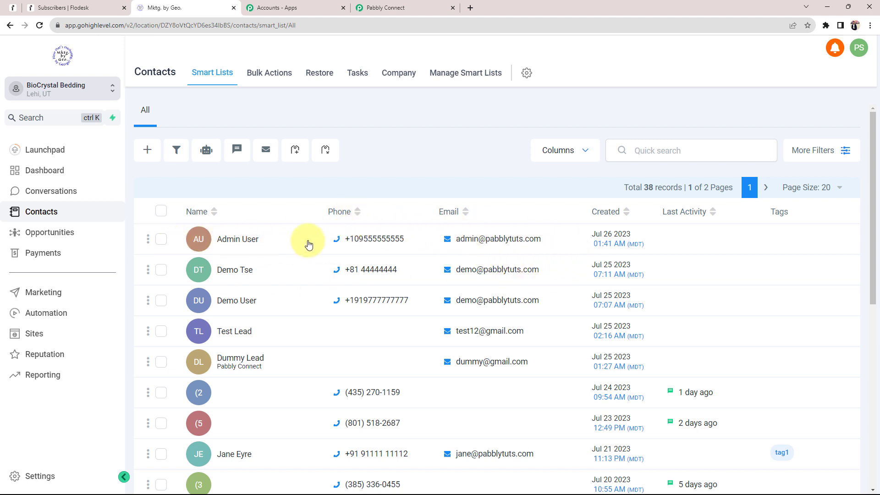
Switch back to Pabbly Connect and collapse the Flodesk trigger and the LeadConnector V2 action.
{"action": "left_click", "coordinate": [393, 7]}
{"action": "scroll", "coordinate": [158, 356], "scroll_direction": "up", "scroll_amount": 20}
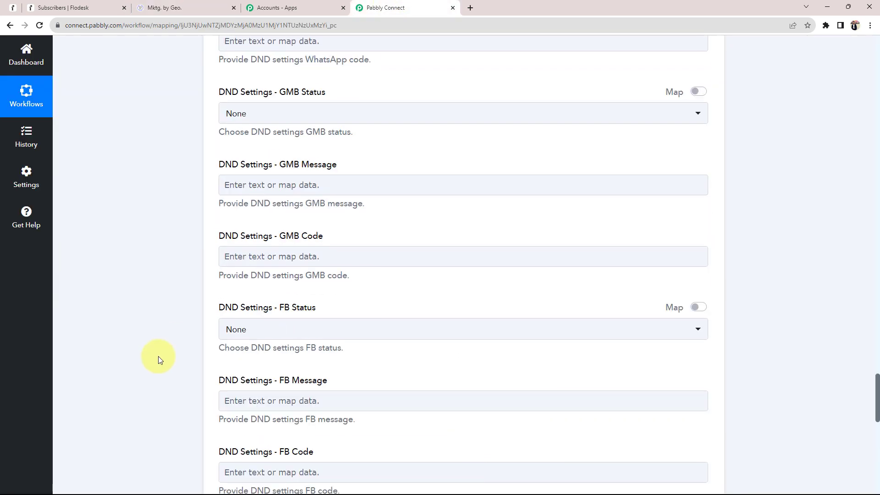
{"action": "scroll", "coordinate": [158, 356], "scroll_direction": "up", "scroll_amount": 20}
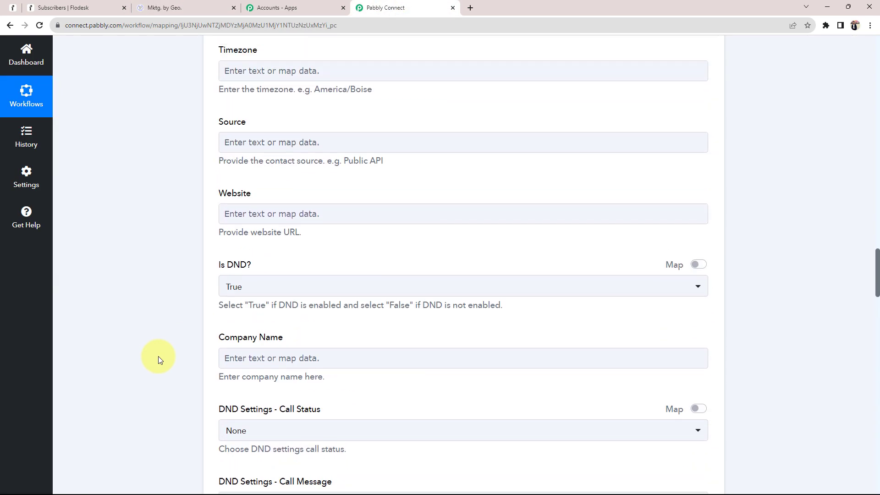
{"action": "scroll", "coordinate": [158, 356], "scroll_direction": "up", "scroll_amount": 20}
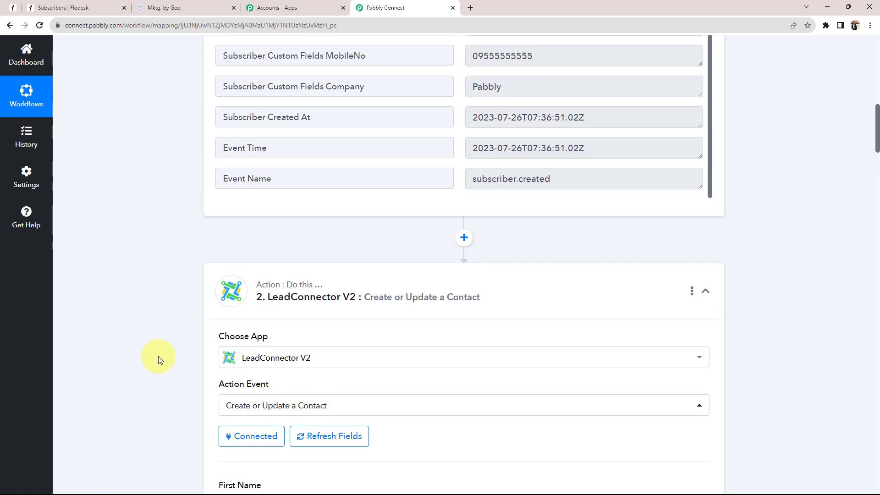
{"action": "scroll", "coordinate": [511, 304], "scroll_direction": "up", "scroll_amount": 15}
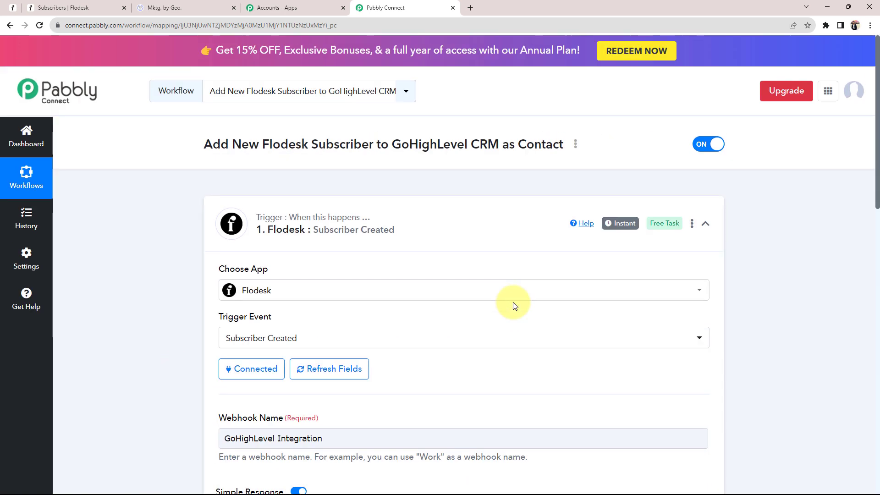
{"action": "left_click", "coordinate": [471, 242]}
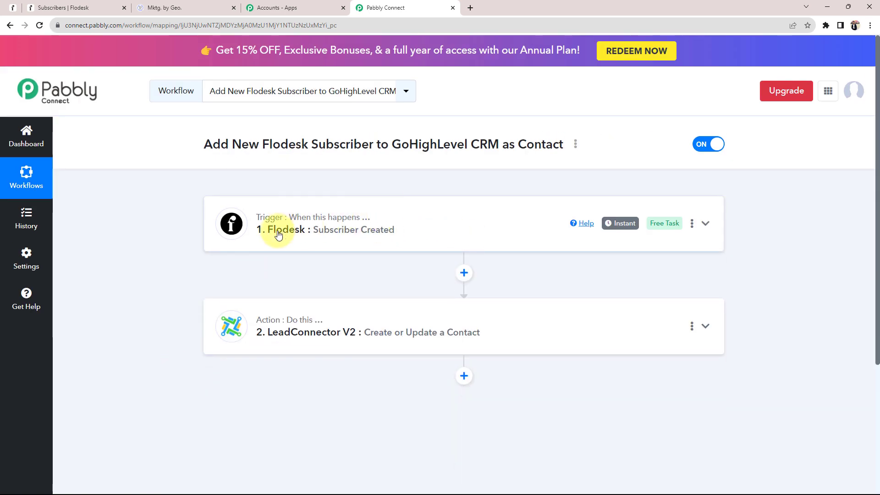